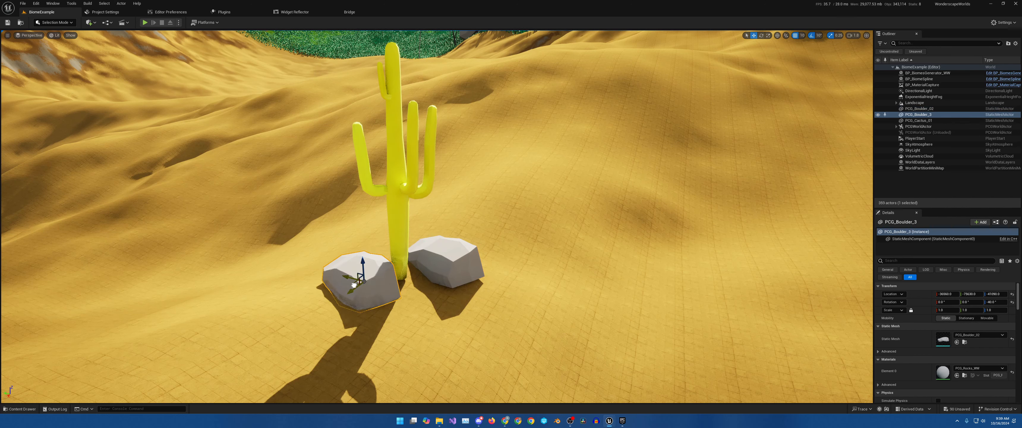
# - Rotate the selected boulder beside the cactus, and place a differently rotated copy of it in front of the cactus
pyautogui.press('e')
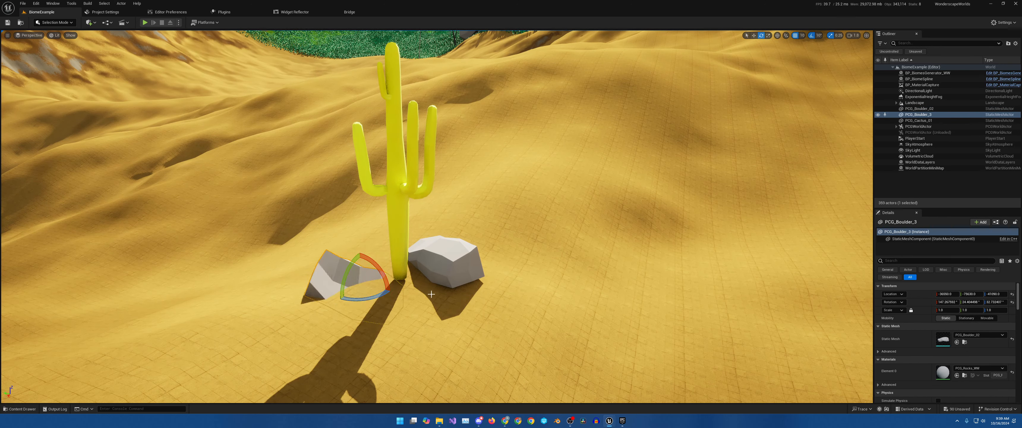
pyautogui.press('w')
pyautogui.keyDown('alt'); pyautogui.moveTo(404, 300); pyautogui.dragTo(440, 332); pyautogui.keyUp('alt')
pyautogui.press('e')
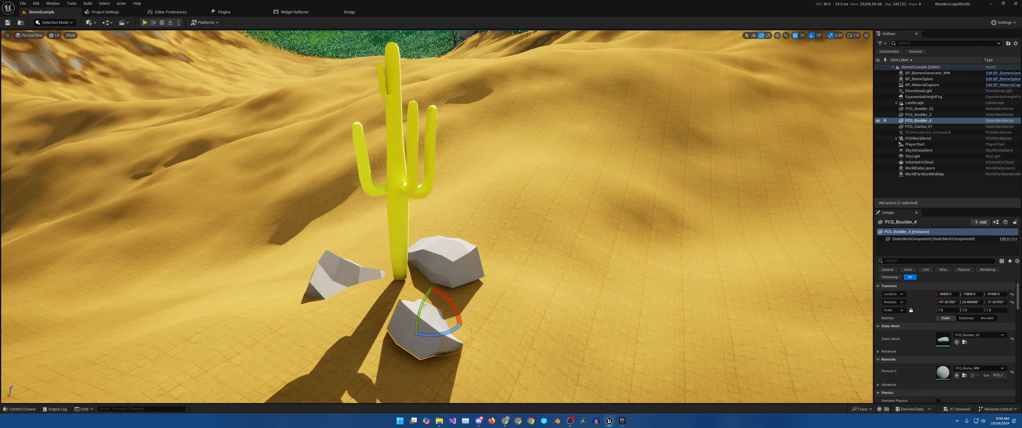
pyautogui.moveTo(424, 305); pyautogui.dragTo(401, 307)
pyautogui.press('w')
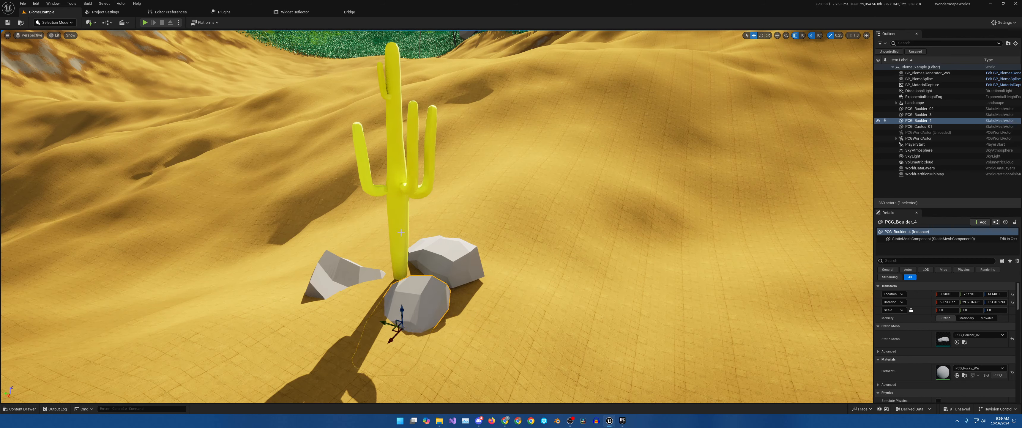
# - Duplicate the cactus next to the original and scale the copy uniformly to 0.5
pyautogui.click(397, 265)
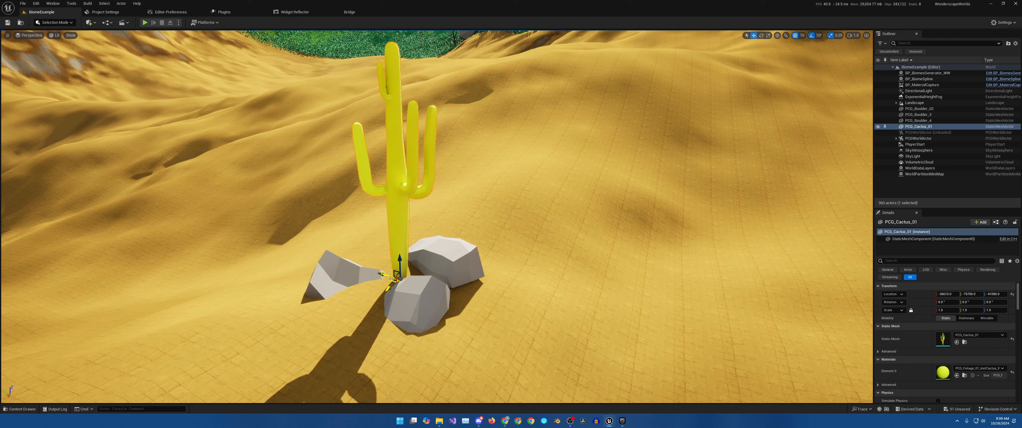
pyautogui.keyDown('alt'); pyautogui.moveTo(392, 281); pyautogui.dragTo(336, 312); pyautogui.keyUp('alt')
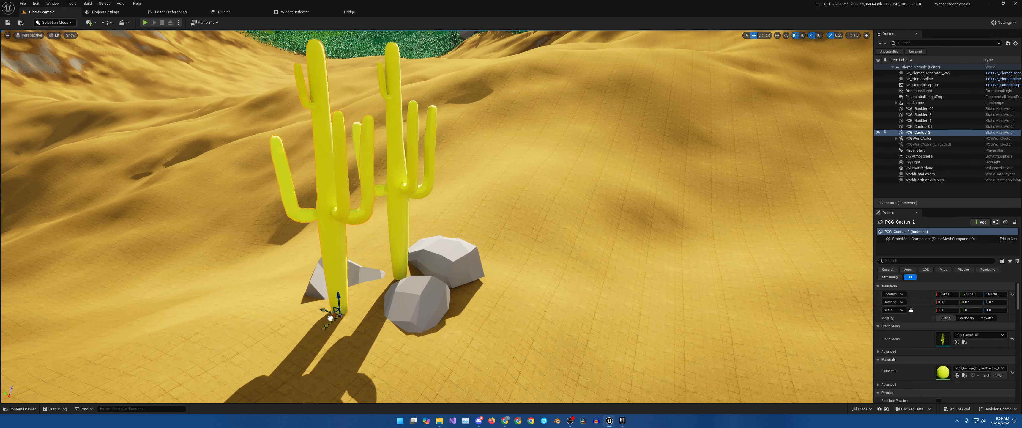
pyautogui.click(947, 310)
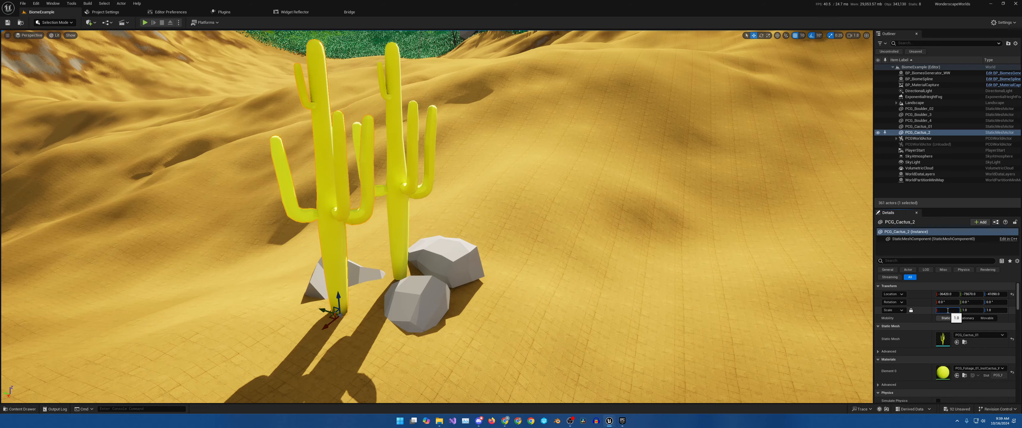
pyautogui.write('.5')
pyautogui.press('Return')
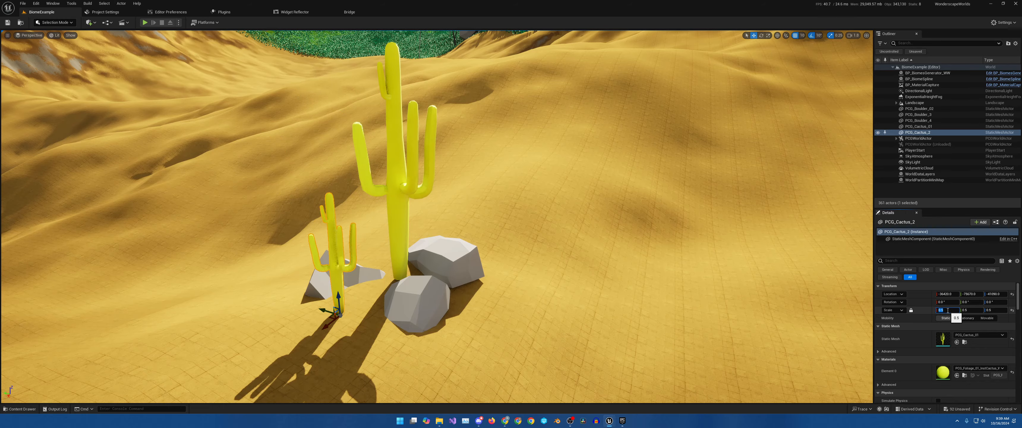
# - Shift the small cactus slightly along the ground and rotate it around its vertical axis
pyautogui.moveTo(511, 306)
pyautogui.mouseDown(button='right')
pyautogui.moveTo(440, 313)
pyautogui.moveTo(511, 306)
pyautogui.mouseUp(button='right')
pyautogui.moveTo(395, 329); pyautogui.dragTo(487, 326)
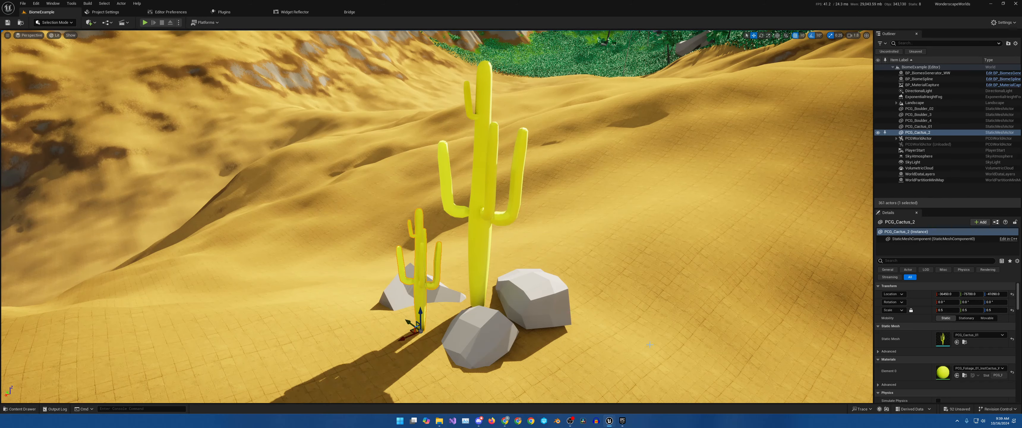
pyautogui.press('e')
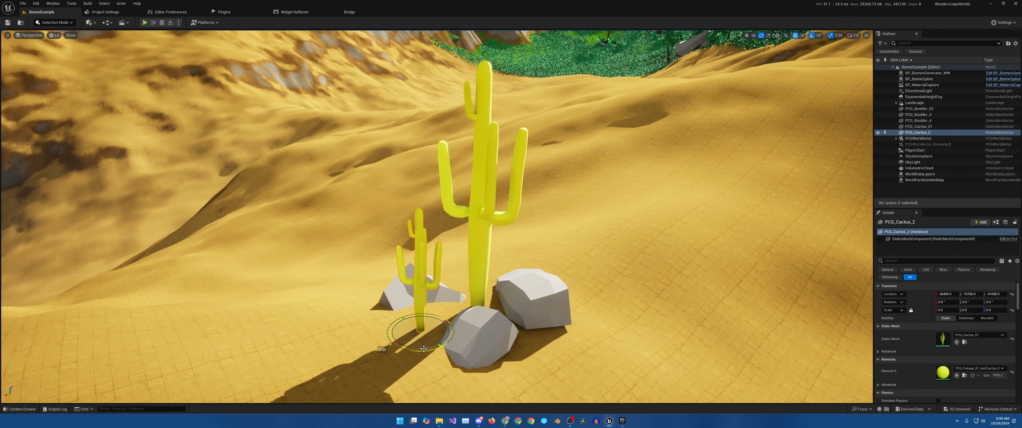
pyautogui.moveTo(445, 341); pyautogui.dragTo(456, 346)
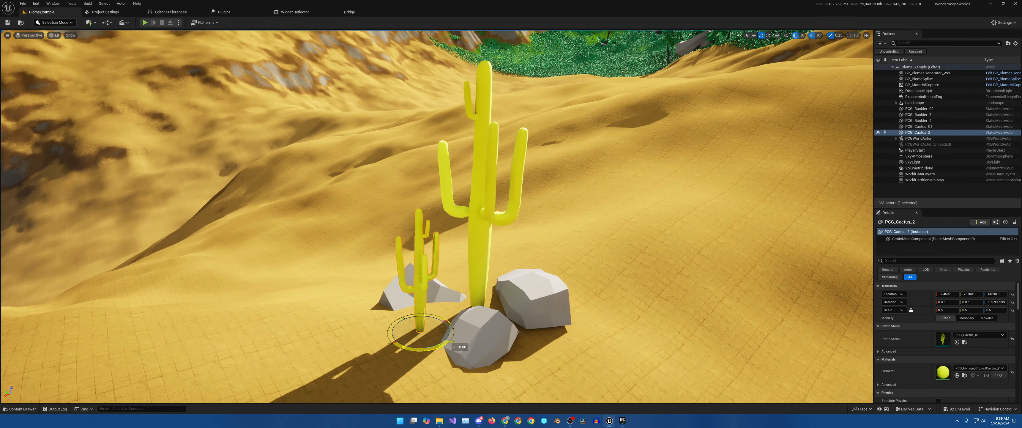
# - Place the PCG_Seedling_01 mesh from the PCGMeshes folder between the small cactus and the front boulder
pyautogui.click(19, 408)
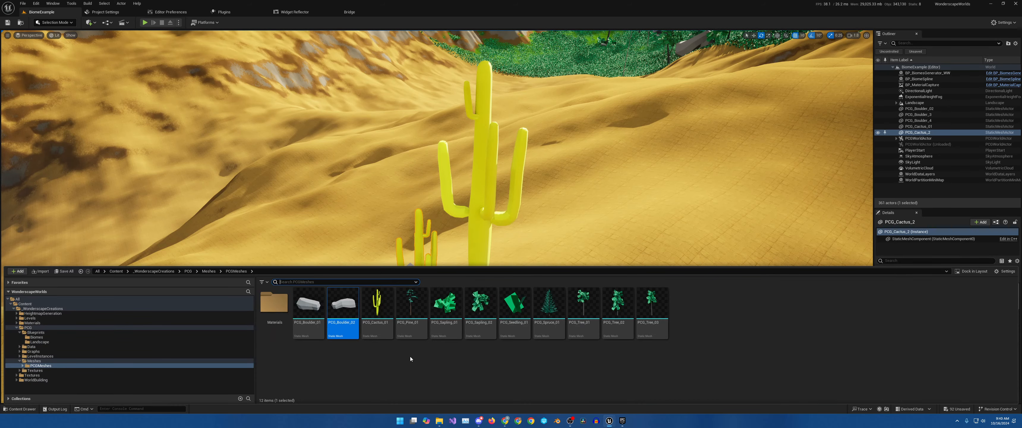
pyautogui.click(516, 309)
pyautogui.moveTo(516, 308); pyautogui.dragTo(445, 312)
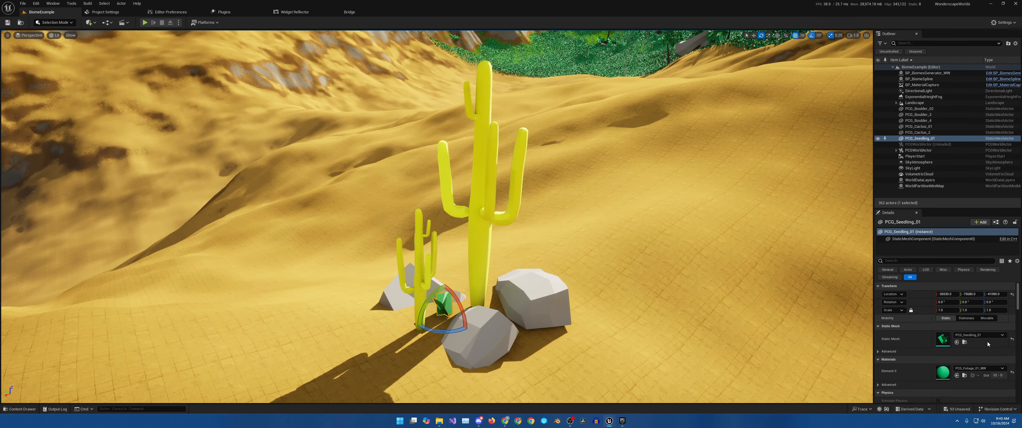
# - Duplicate the seedling's material PCG_Foliage_01_WW and open the copy, moving its editor window out of the way
pyautogui.click(964, 375)
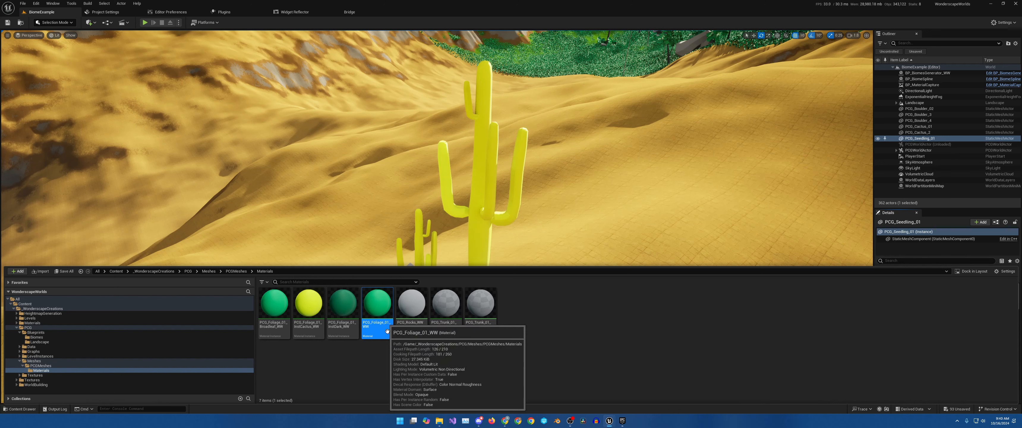
pyautogui.hotkey('ctrl', 'd')
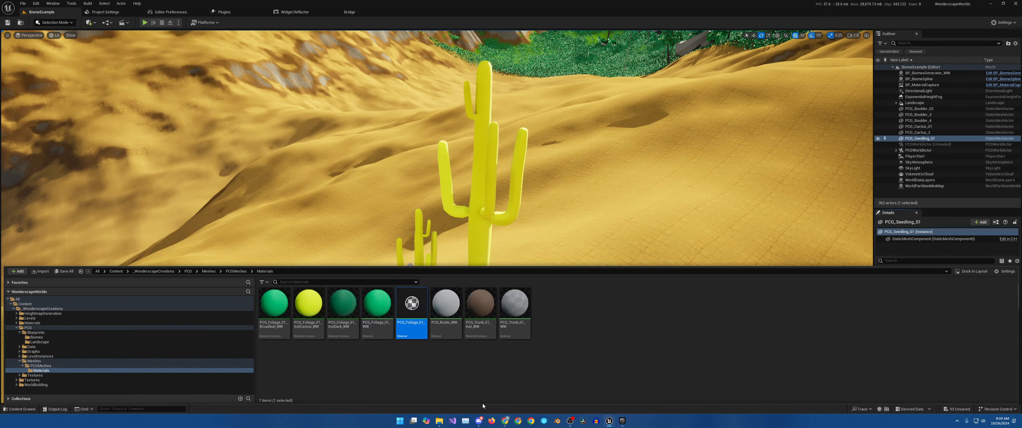
pyautogui.press('Return')
pyautogui.doubleClick(421, 311)
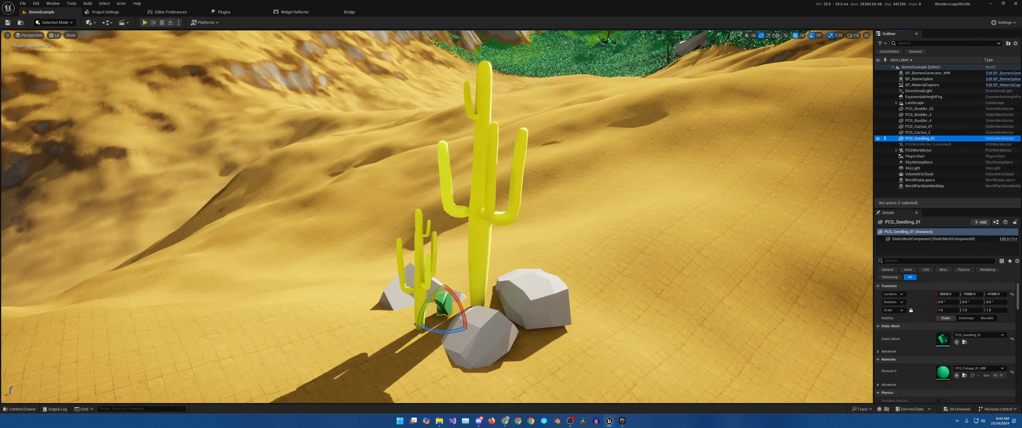
pyautogui.moveTo(718, 144); pyautogui.dragTo(1021, 94)
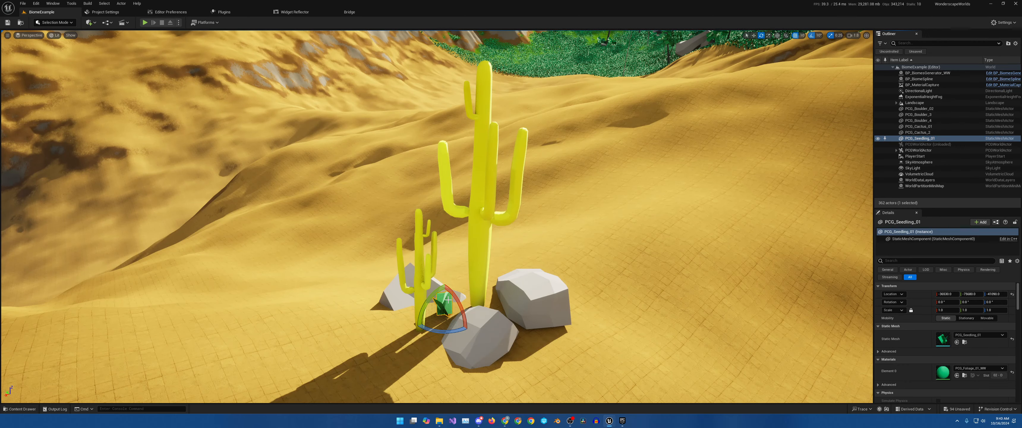
# - Create a material instance of PCG_Foliage_01_WW, open it for editing, and assign it to the seedling
pyautogui.click(965, 376)
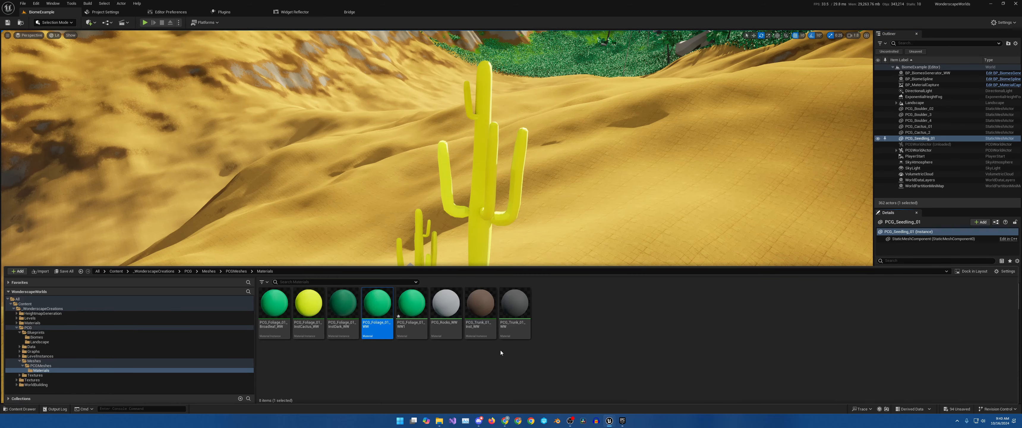
pyautogui.rightClick(378, 314)
pyautogui.click(408, 175)
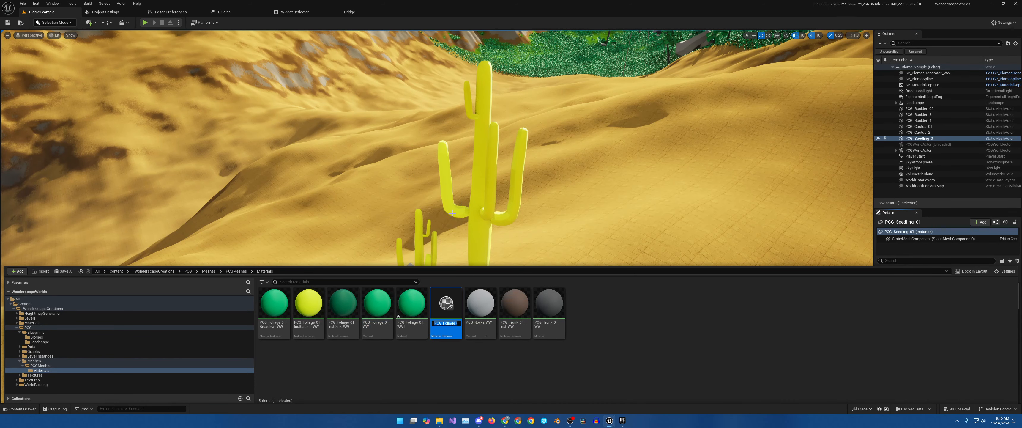
pyautogui.hotkey('ctrl', 'space')
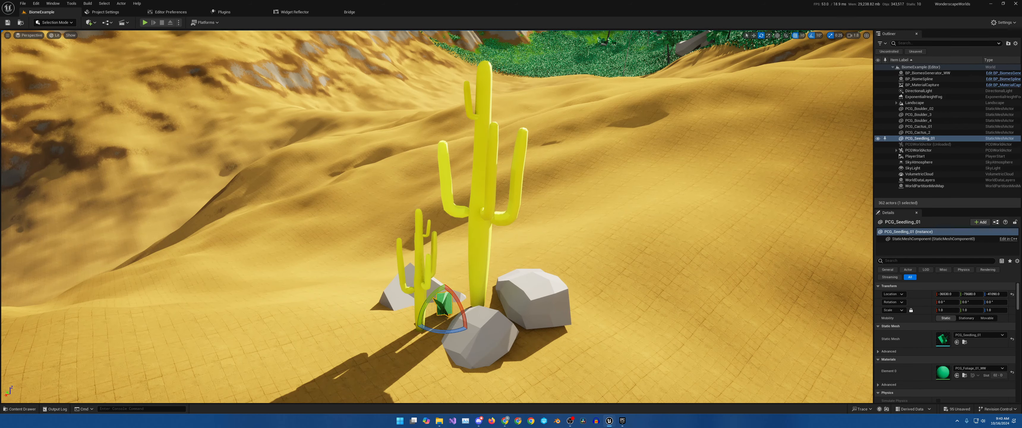
pyautogui.moveTo(1021, 136); pyautogui.dragTo(706, 98)
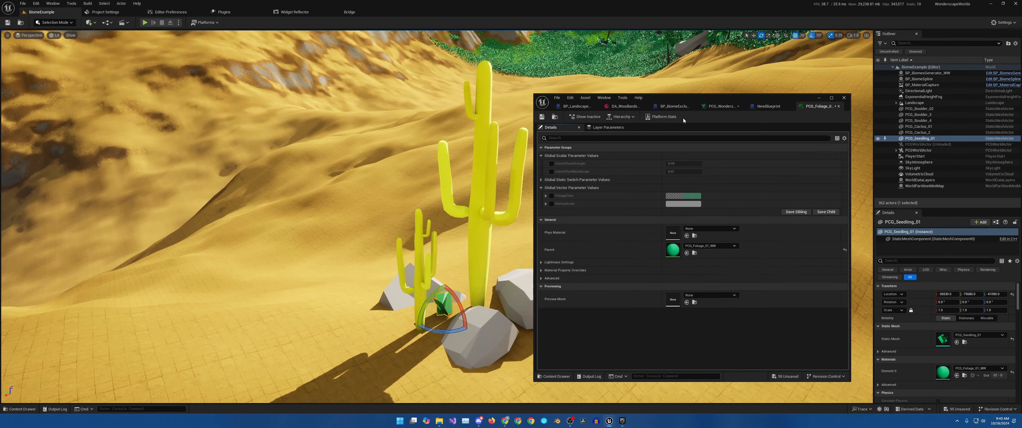
pyautogui.click(554, 117)
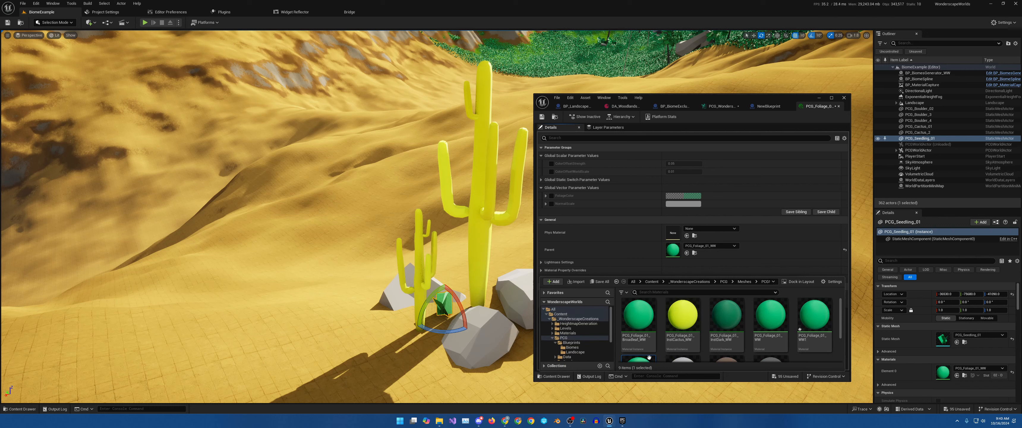
pyautogui.click(956, 376)
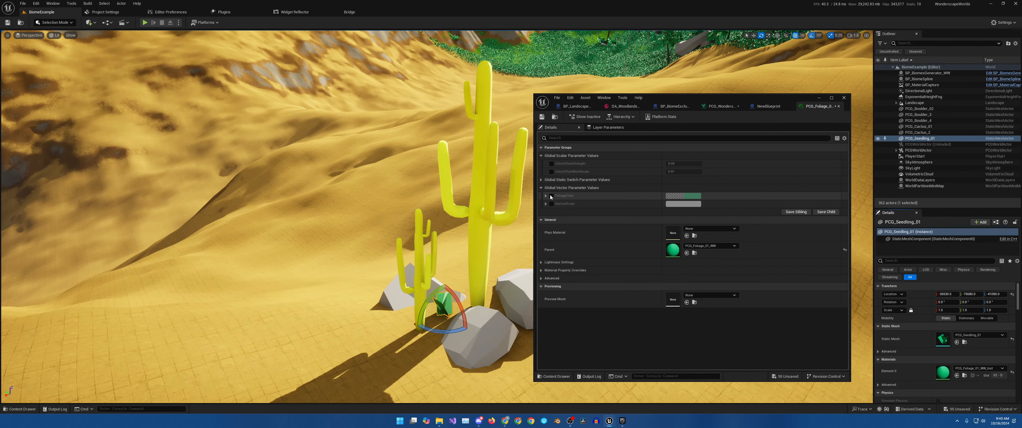
# - Override the material instance's FoliageColor with an olive yellow and save the instance
pyautogui.click(551, 196)
pyautogui.click(683, 196)
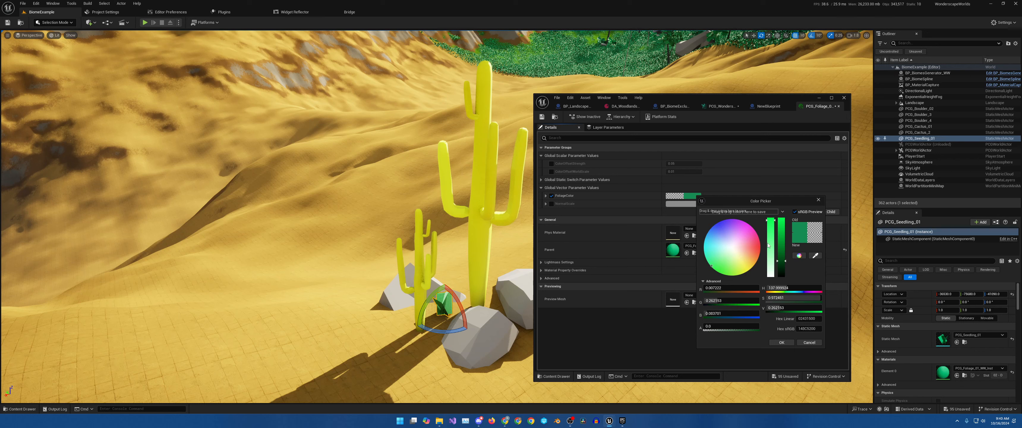
pyautogui.click(744, 269)
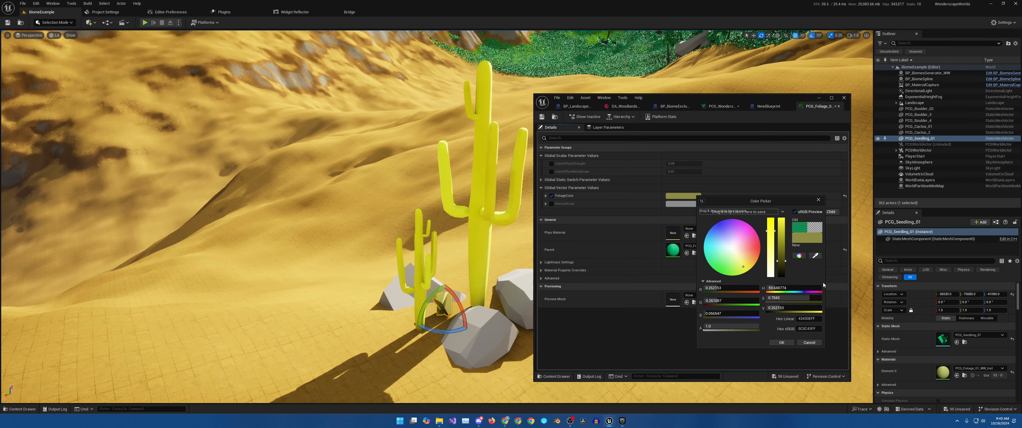
pyautogui.click(780, 341)
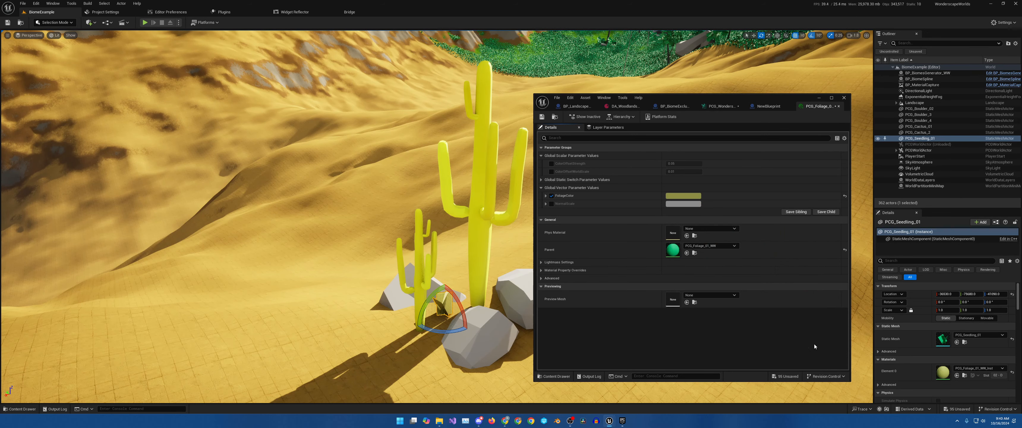
pyautogui.click(542, 116)
# - Close the material instance, NewBlueprint, PCG graph and BP_BiomeExclusionSpline editors, and minimize the remaining asset editor window
pyautogui.click(838, 107)
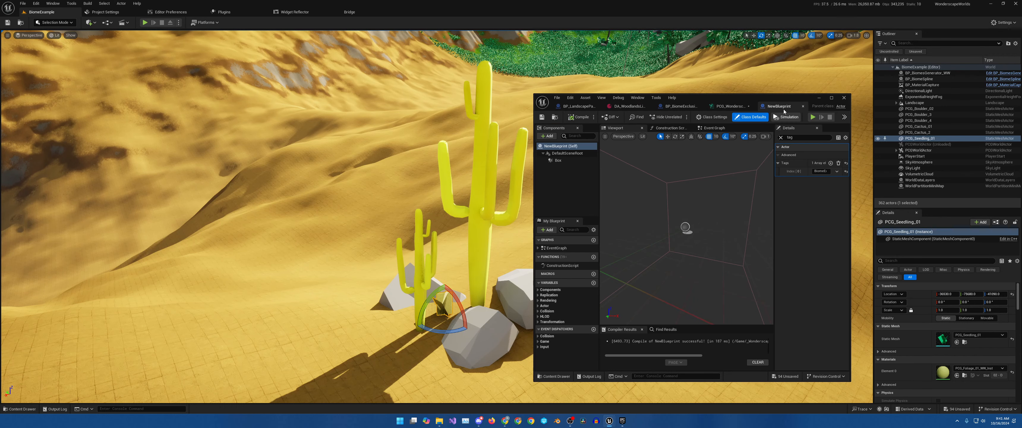
pyautogui.click(803, 107)
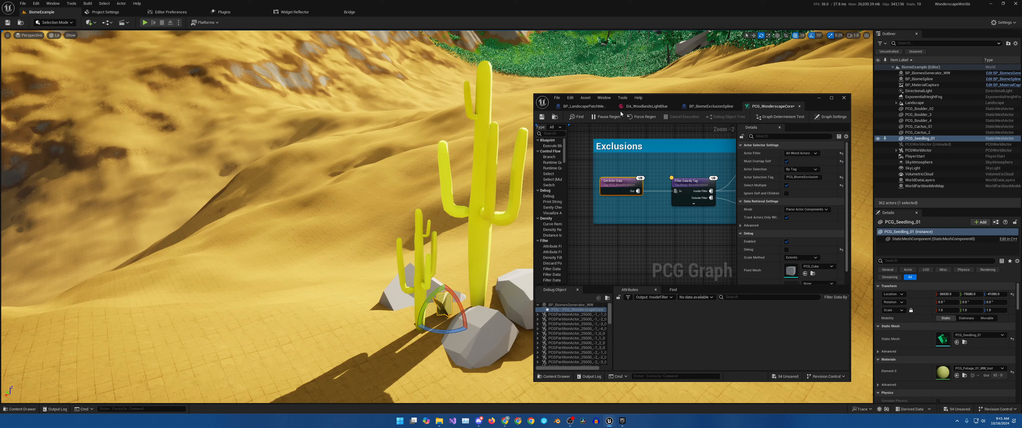
pyautogui.click(799, 107)
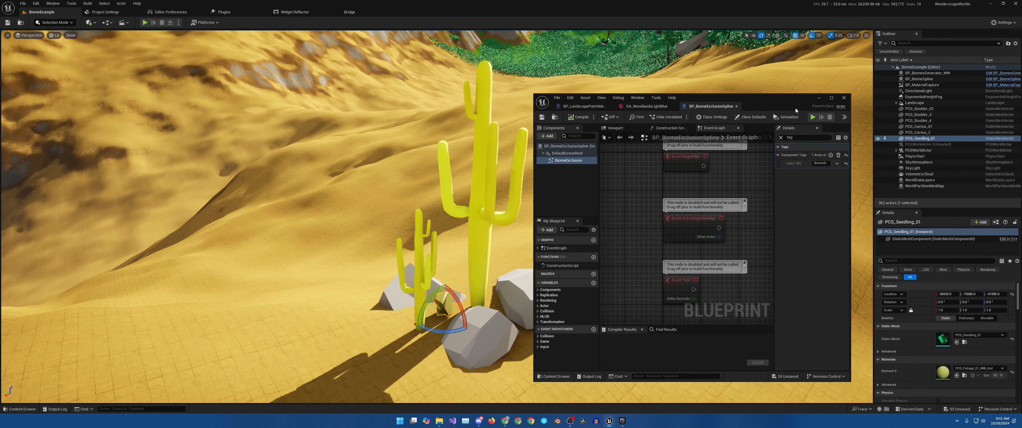
pyautogui.click(737, 107)
pyautogui.moveTo(729, 104); pyautogui.dragTo(798, 109)
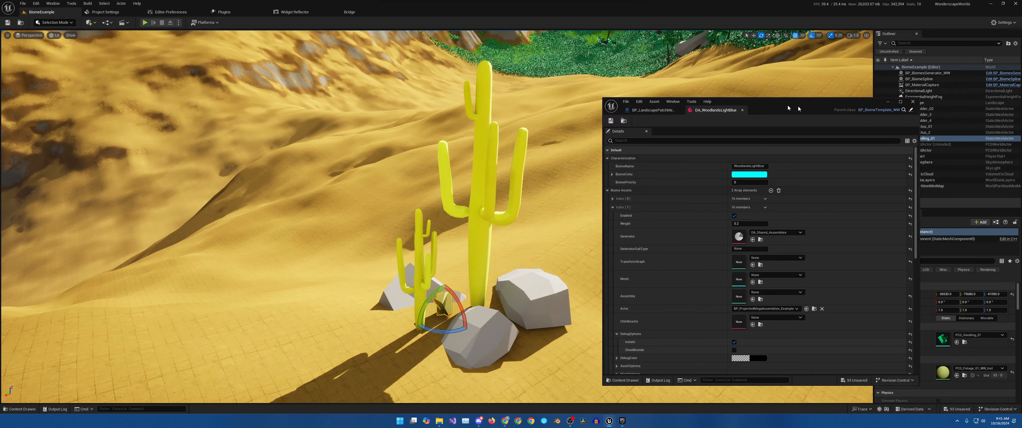
pyautogui.click(888, 102)
# - Place a copy of the seedling between the front boulder and the boulder beside the large cactus
pyautogui.moveTo(674, 231); pyautogui.dragTo(674, 254, button='right')
pyautogui.press('w')
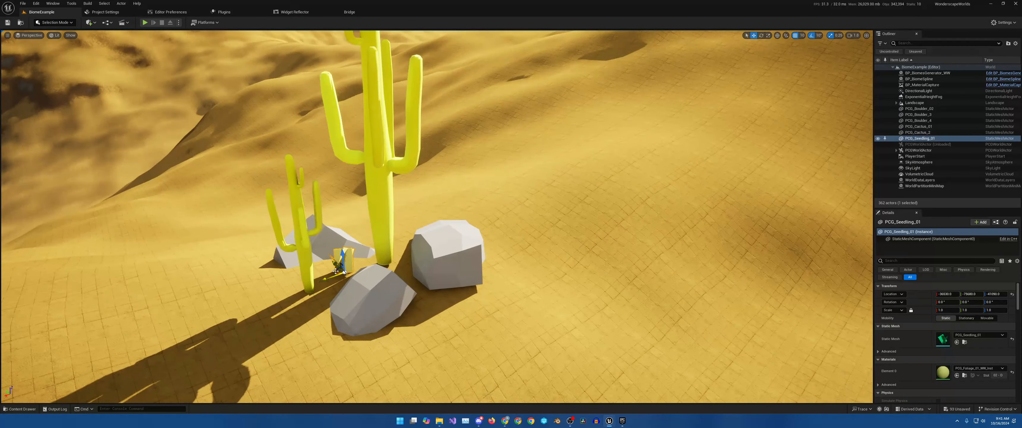
pyautogui.keyDown('alt'); pyautogui.moveTo(335, 271); pyautogui.dragTo(413, 283); pyautogui.keyUp('alt')
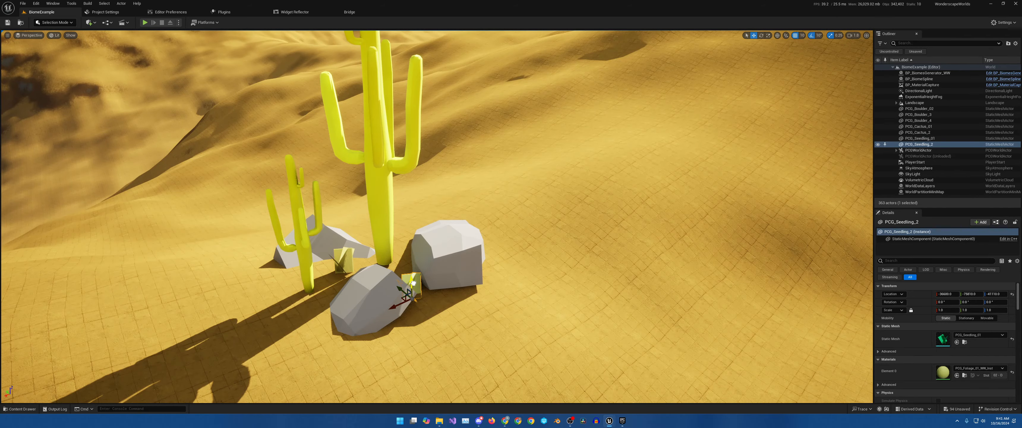
# - Select all seven boulder, cactus and seedling actors of the arrangement, from PCG_Boulder_02 to PCG_Seedling_2
pyautogui.moveTo(619, 238); pyautogui.dragTo(606, 216, button='right')
pyautogui.press('s')
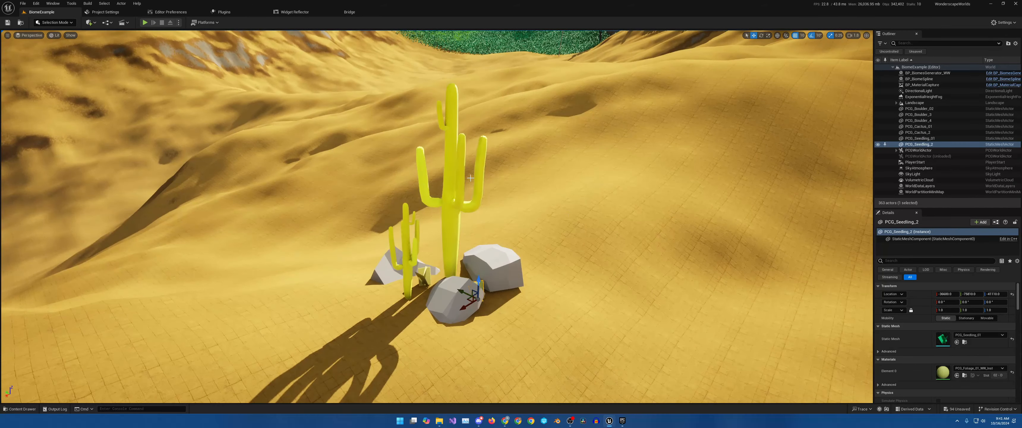
pyautogui.moveTo(428, 225); pyautogui.dragTo(397, 234, button='right')
pyautogui.click(919, 109)
pyautogui.keyDown('shift'); pyautogui.click(919, 144); pyautogui.keyUp('shift')
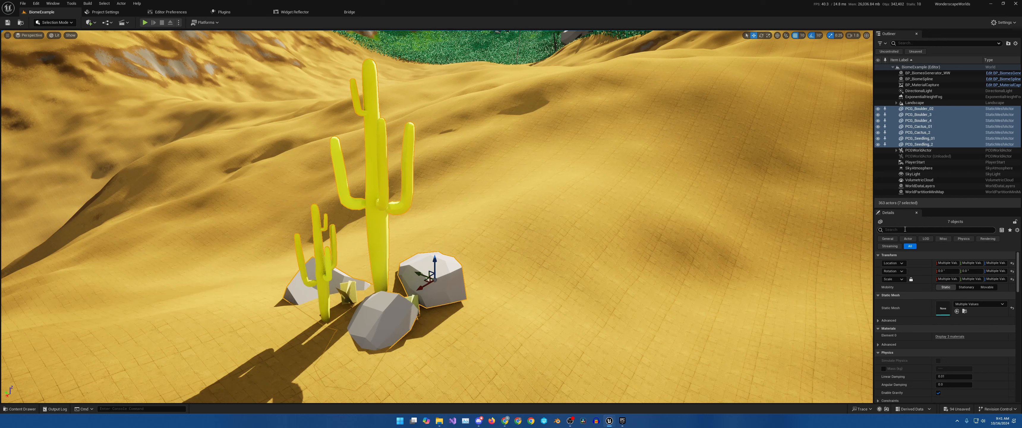
# - Add an actor tag named Rock to the three boulders of the desert arrangement
pyautogui.click(446, 280)
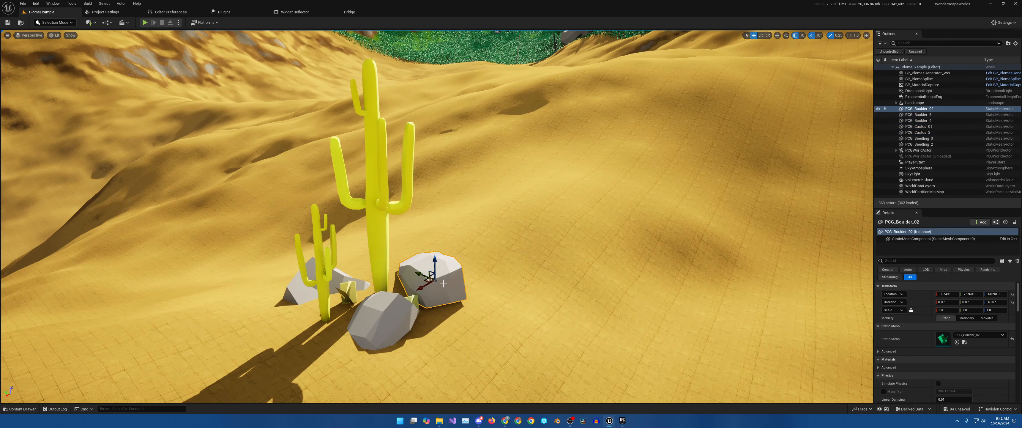
pyautogui.keyDown('ctrl'); pyautogui.click(383, 316); pyautogui.keyUp('ctrl')
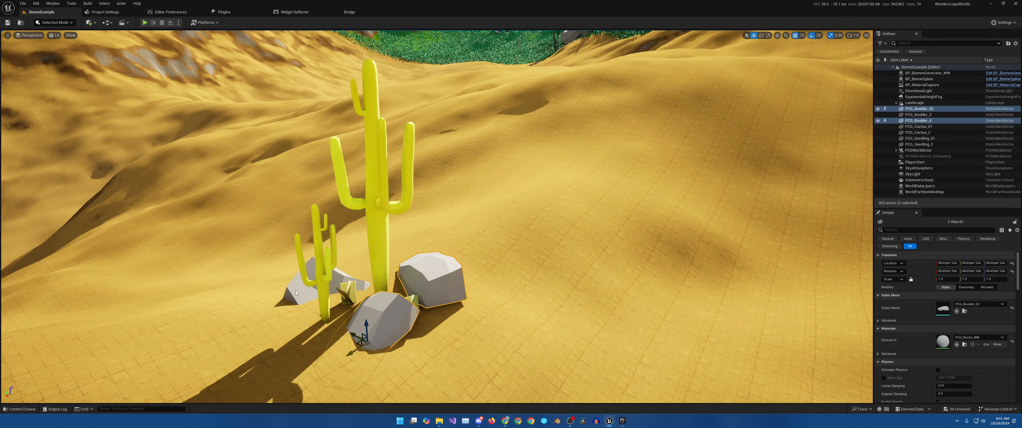
pyautogui.keyDown('ctrl'); pyautogui.click(294, 291); pyautogui.keyUp('ctrl')
pyautogui.click(917, 231)
pyautogui.write('tag')
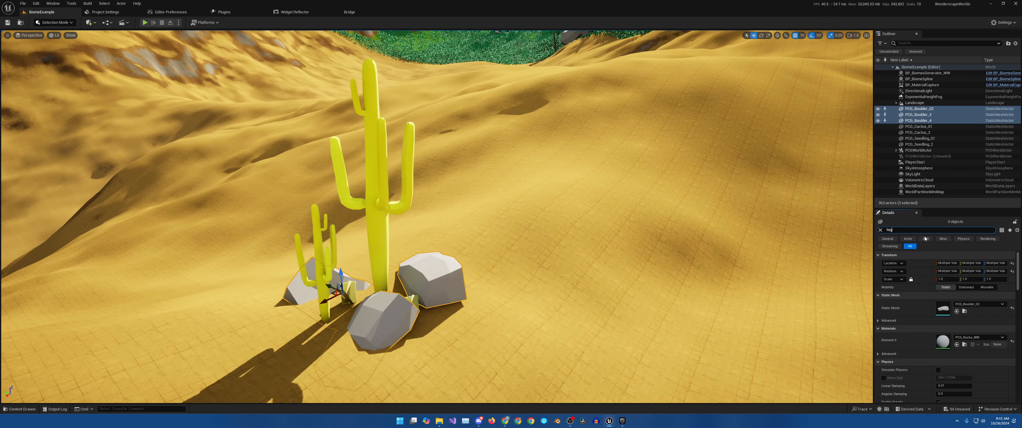
pyautogui.click(977, 287)
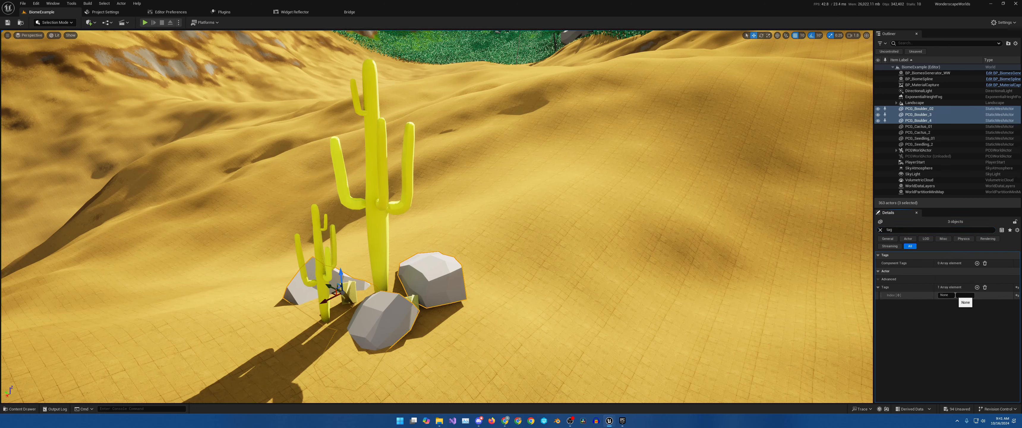
pyautogui.click(958, 296)
pyautogui.write('Rock')
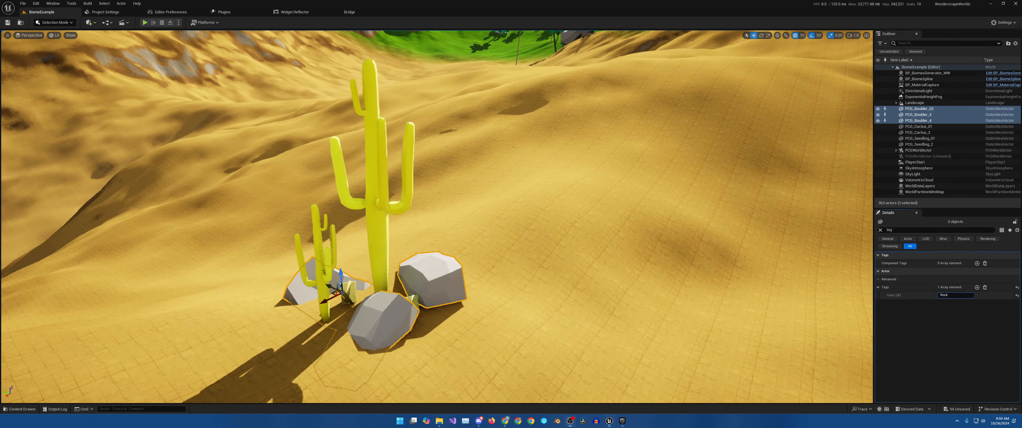
# - Add an actor tag named Tree to both the large and the small cactus
pyautogui.click(377, 247)
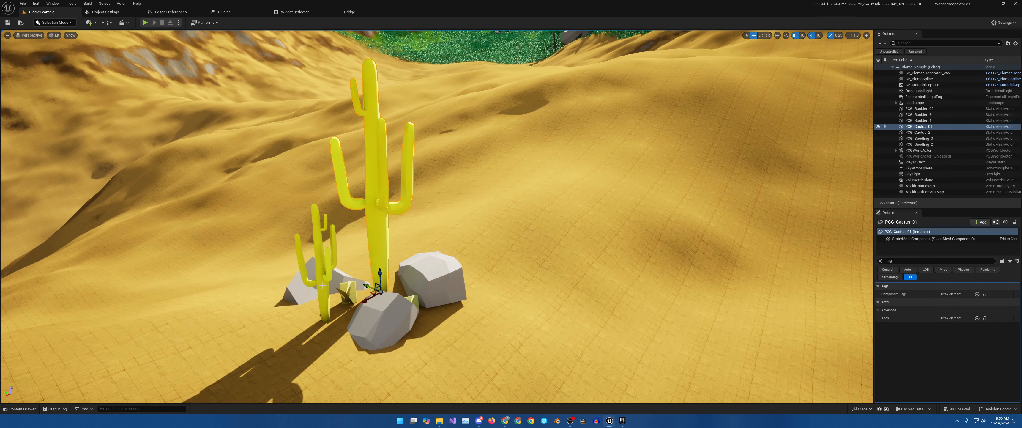
pyautogui.keyDown('ctrl'); pyautogui.click(322, 262); pyautogui.keyUp('ctrl')
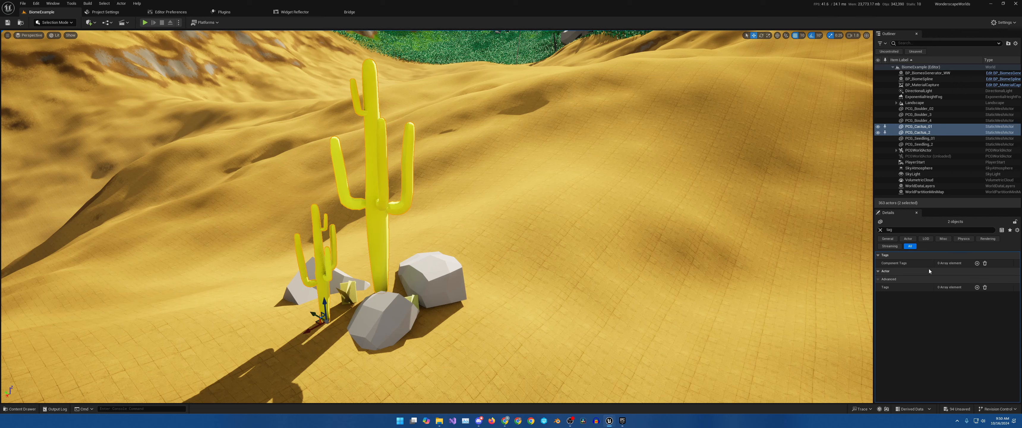
pyautogui.click(976, 286)
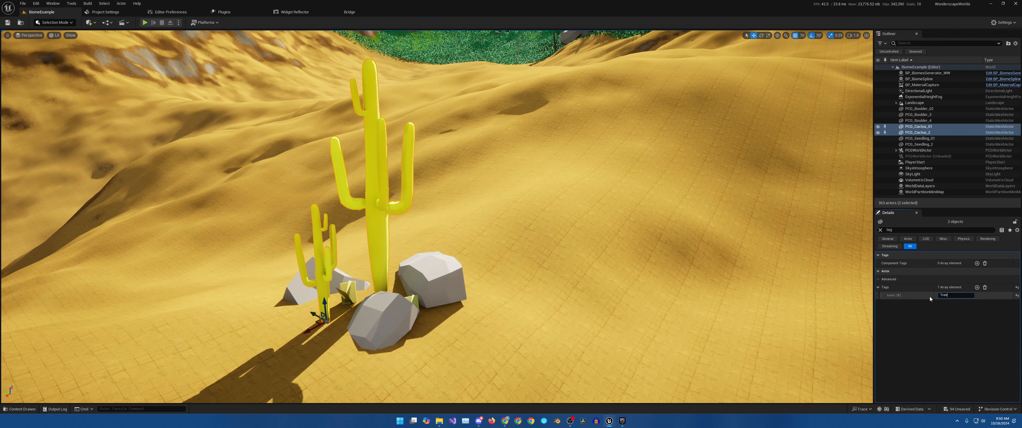
# - Add an actor tag named Foliage to the two seedlings between the boulders
pyautogui.click(347, 291)
pyautogui.keyDown('ctrl'); pyautogui.click(413, 298); pyautogui.keyUp('ctrl')
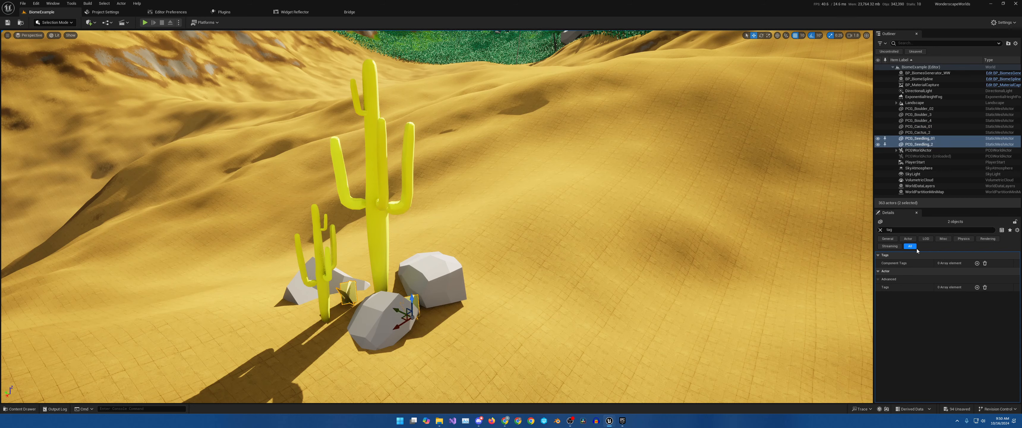
pyautogui.click(976, 286)
pyautogui.click(954, 295)
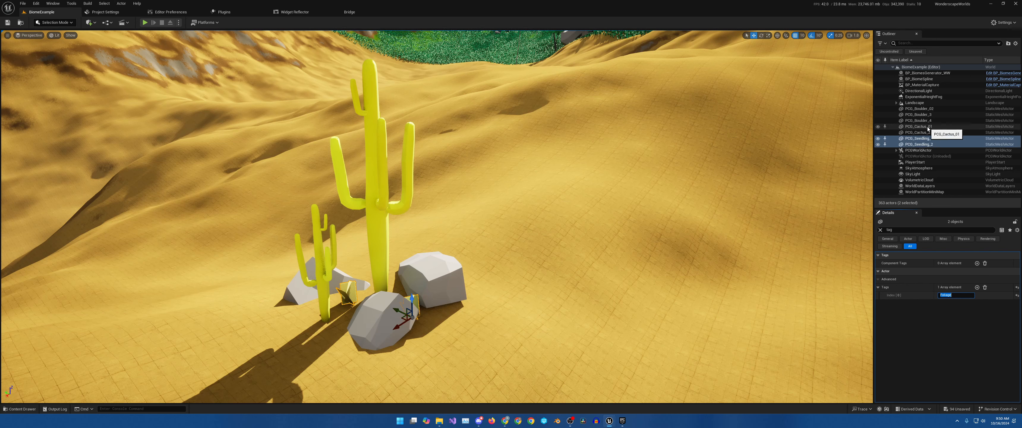
pyautogui.keyDown('shift'); pyautogui.click(925, 110); pyautogui.keyUp('shift')
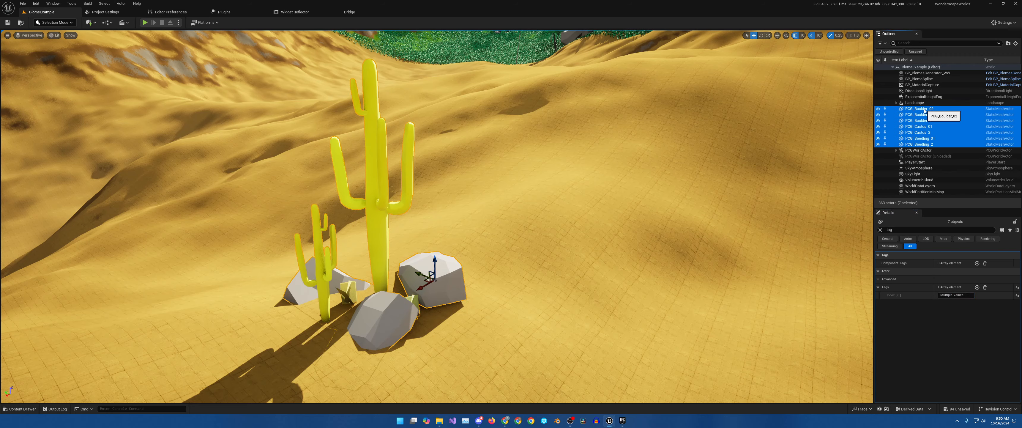
pyautogui.moveTo(472, 185); pyautogui.dragTo(434, 203, button='right')
pyautogui.press('w')
pyautogui.press('s')
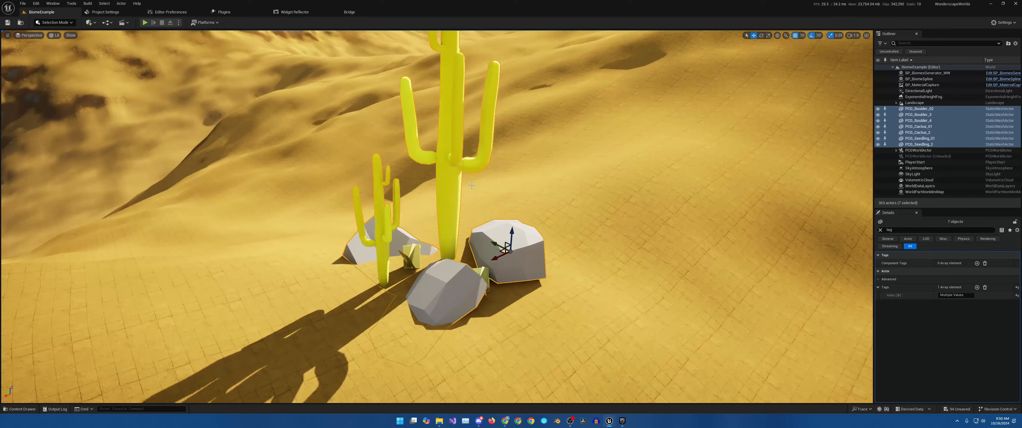
pyautogui.click(447, 186)
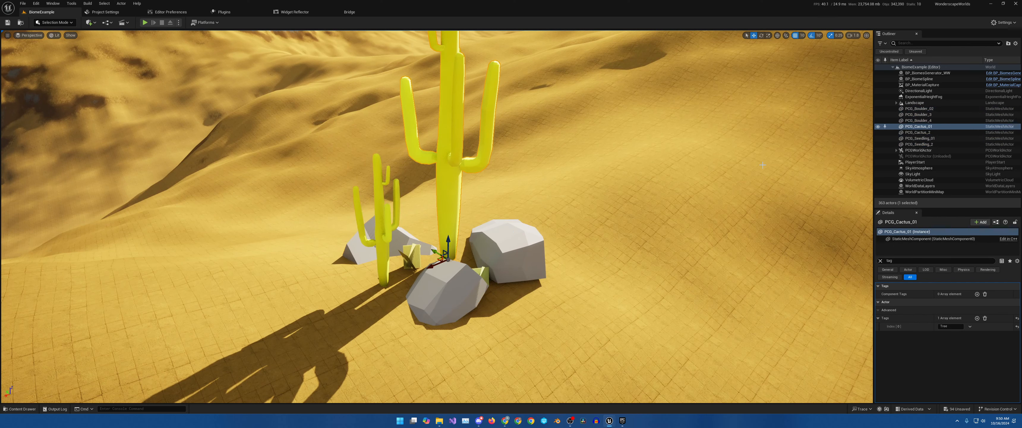
# - Select the seven actors from PCG_Boulder_02 to PCG_Seedling_2 and start creating a packed level actor from them
pyautogui.click(928, 145)
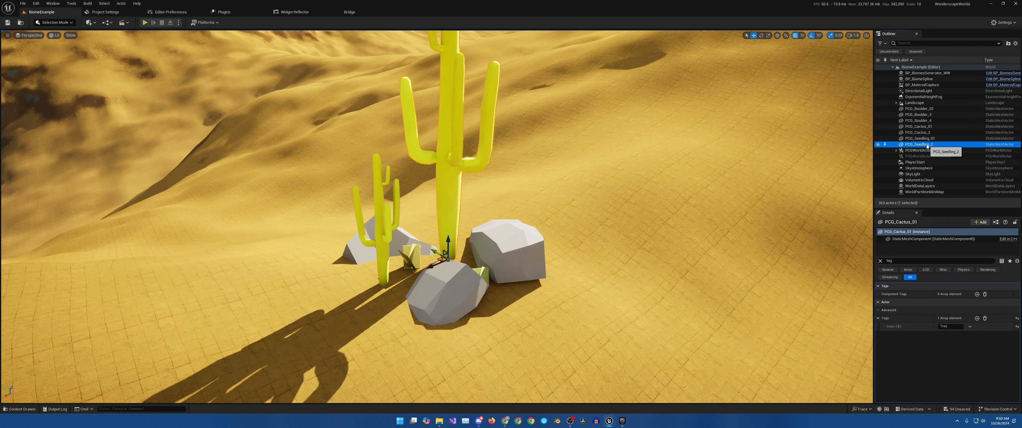
pyautogui.keyDown('shift'); pyautogui.click(929, 109); pyautogui.keyUp('shift')
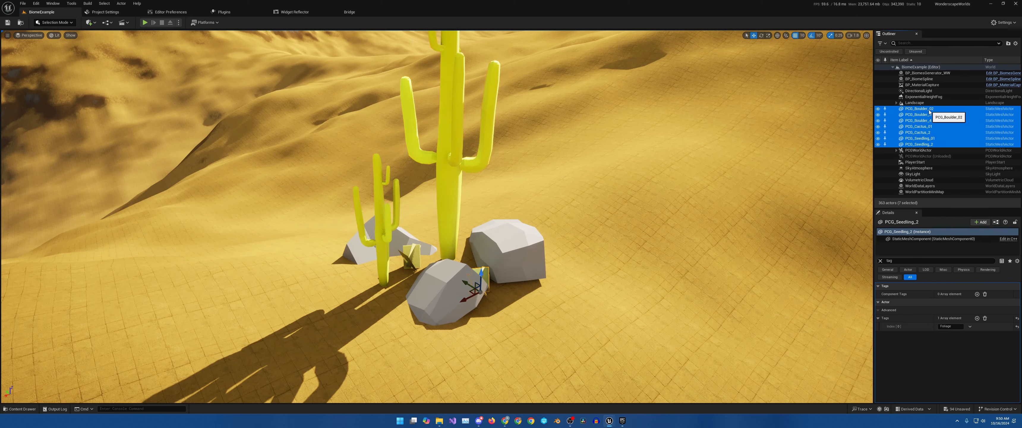
pyautogui.rightClick(907, 113)
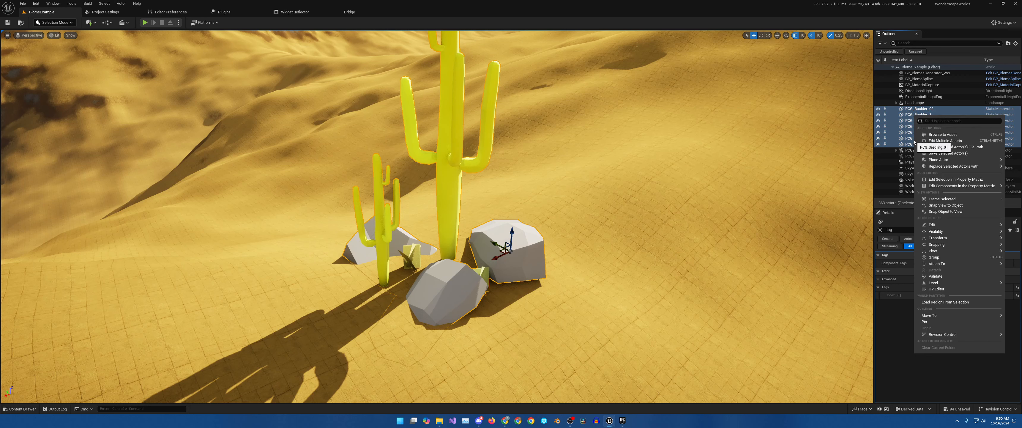
pyautogui.moveTo(934, 283)
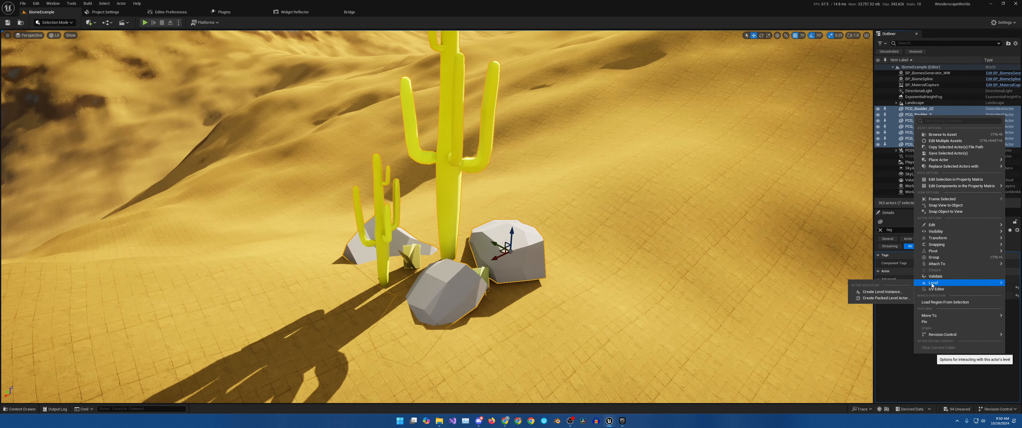
pyautogui.click(884, 298)
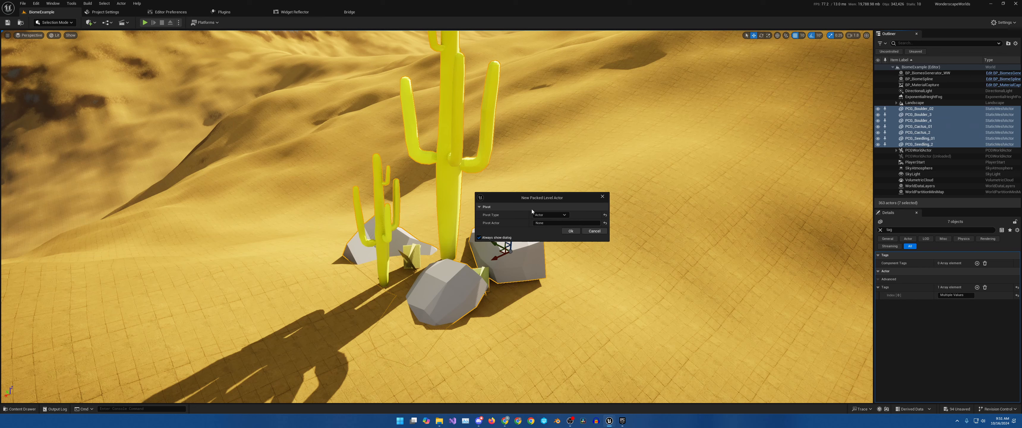
# - Set the packed level actor's pivot type to Actor with PCG_Cactus_01 as the pivot actor and accept the settings
pyautogui.click(551, 216)
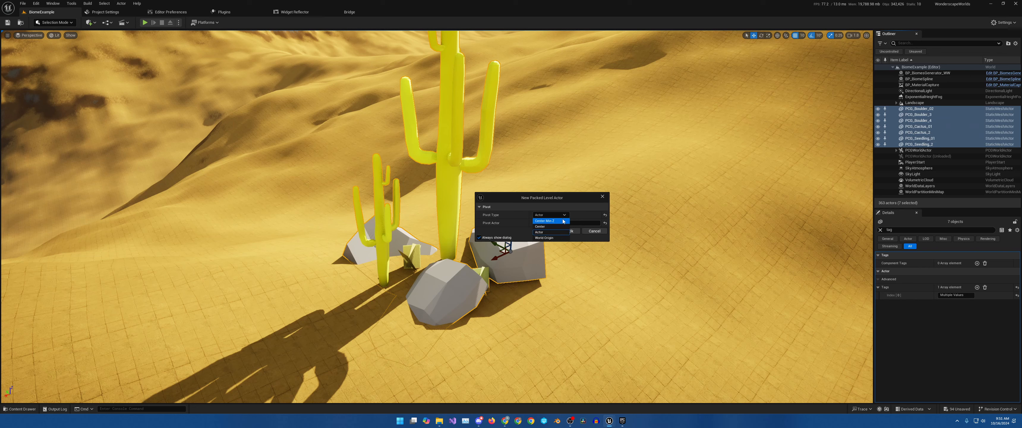
pyautogui.click(546, 233)
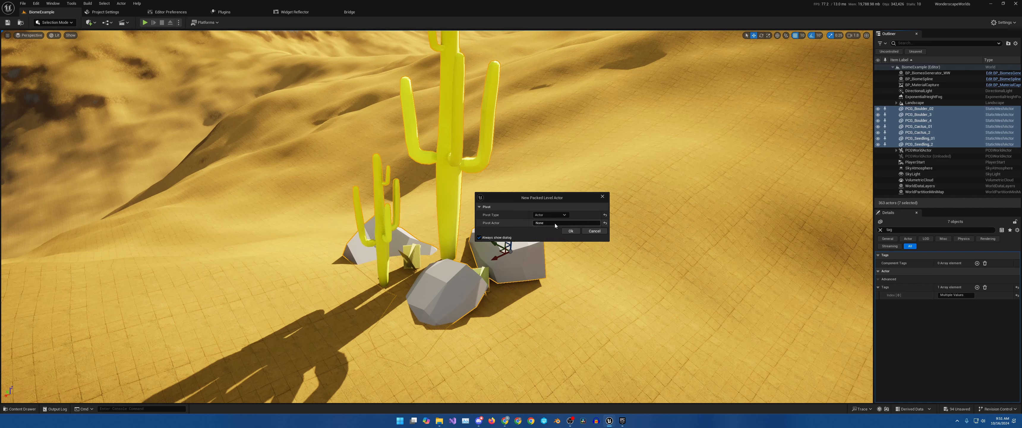
pyautogui.click(554, 222)
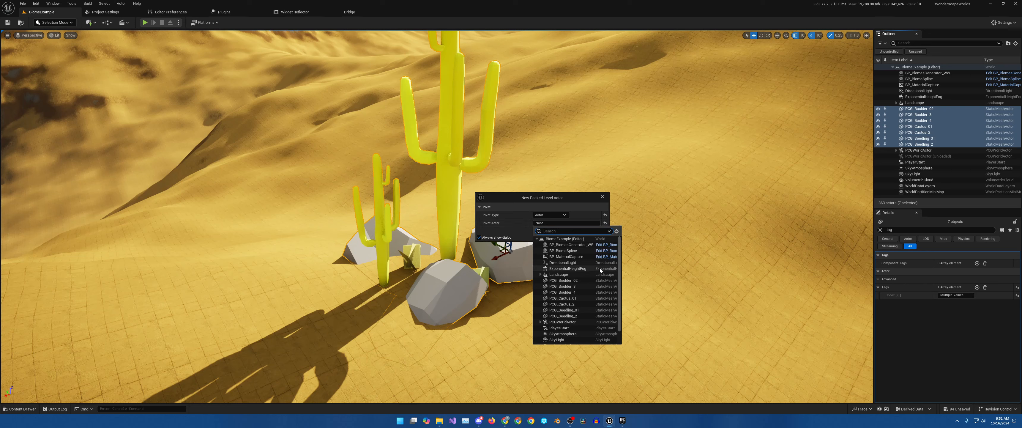
pyautogui.click(575, 298)
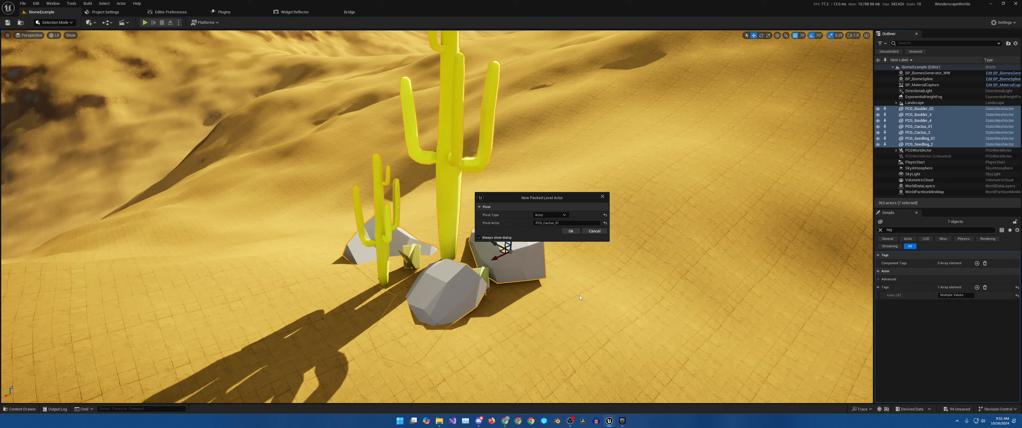
pyautogui.click(577, 232)
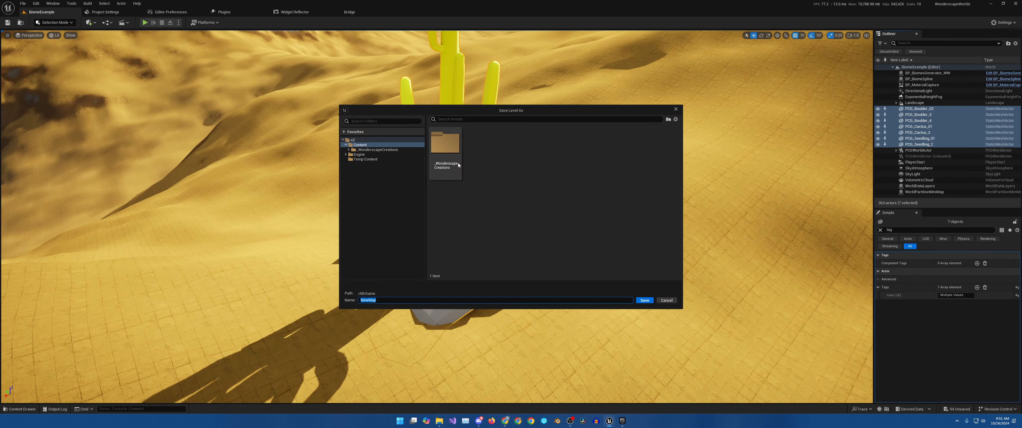
# - Save the level as AssemblyExample2 in _WonderscapeCreations/PCG/LevelInstances/Packed, and its blueprint there as BPP_AssemblyExample2
pyautogui.doubleClick(452, 150)
pyautogui.doubleClick(556, 155)
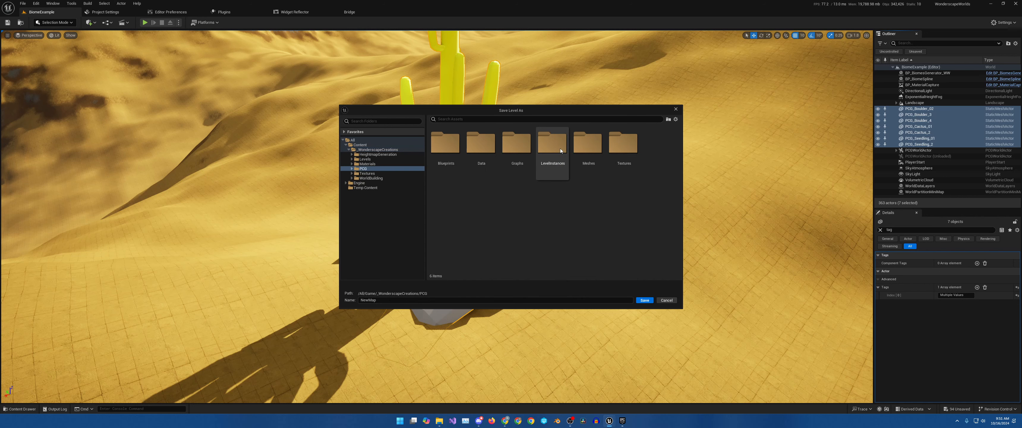
pyautogui.click(567, 149)
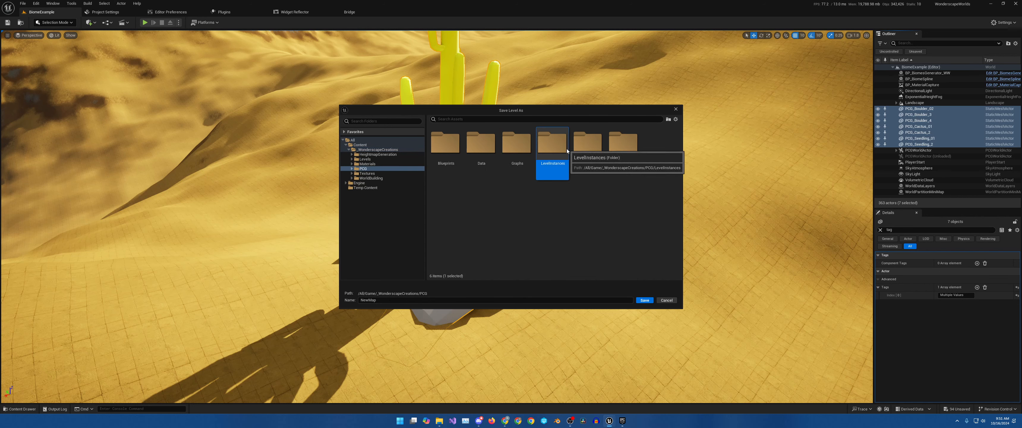
pyautogui.doubleClick(567, 149)
pyautogui.doubleClick(450, 141)
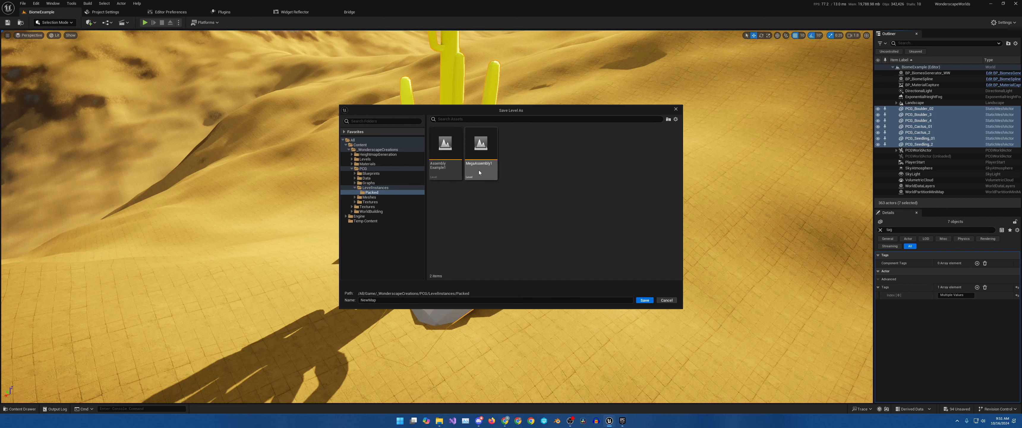
pyautogui.click(382, 300)
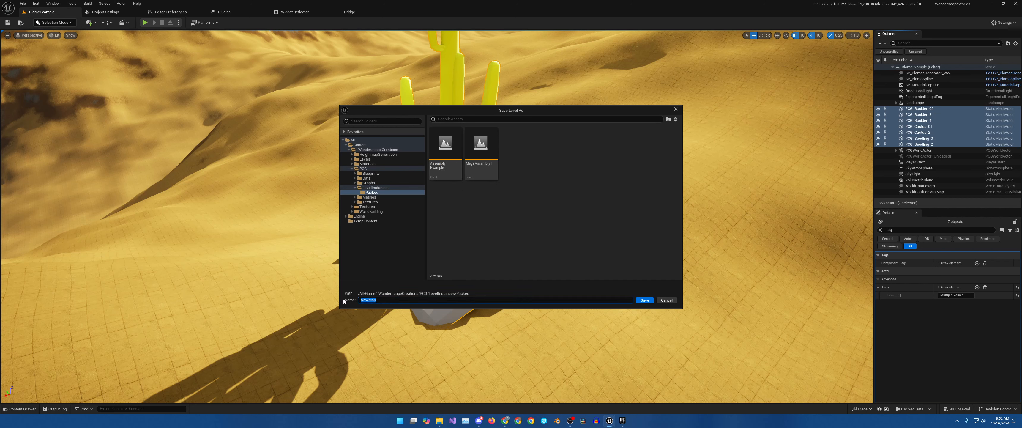
pyautogui.write('AssemblyExample2')
pyautogui.click(644, 300)
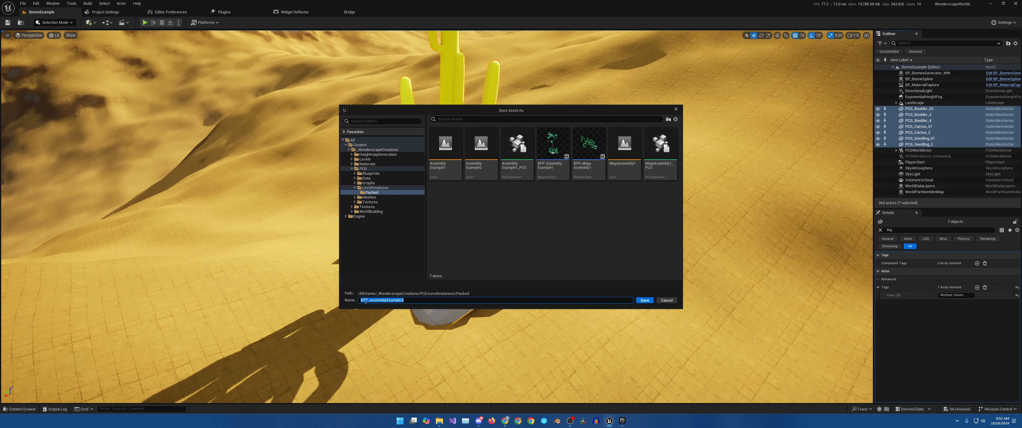
pyautogui.click(647, 301)
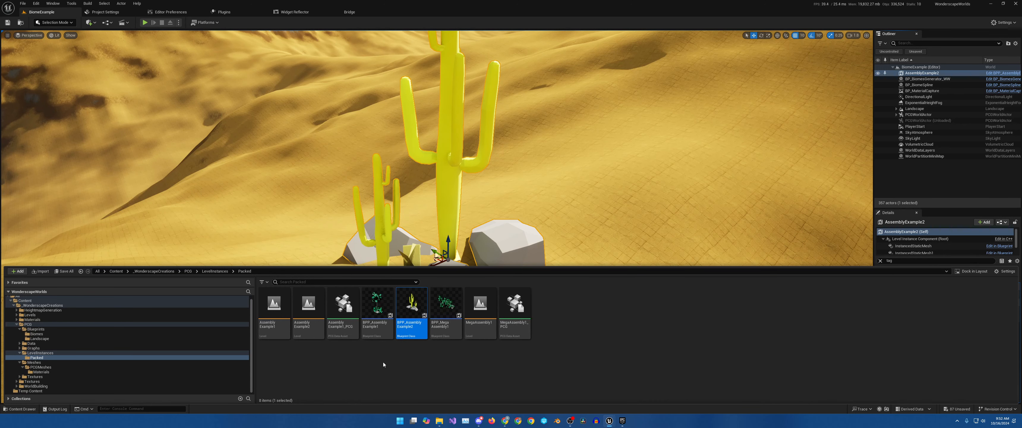
# - Create a PCG asset from the AssemblyExample2 level and save it as AssemblyExample2_PCG in the Packed folder
pyautogui.click(315, 331)
pyautogui.rightClick(312, 320)
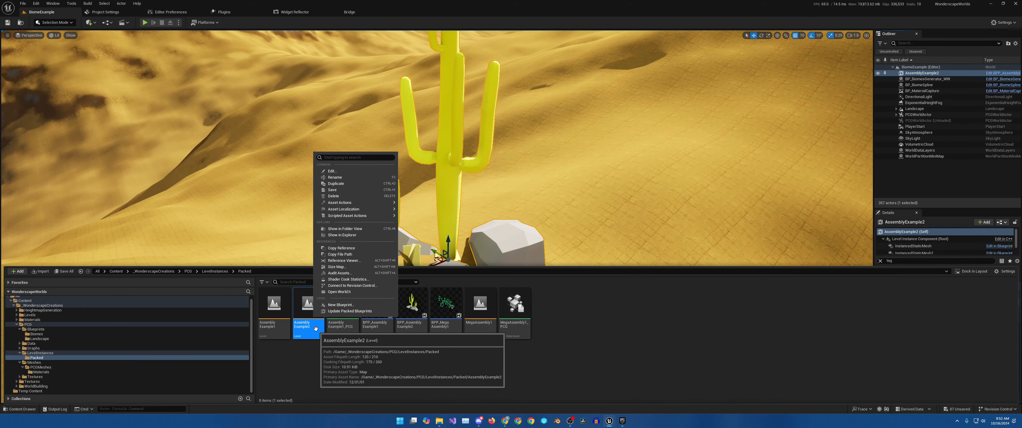
pyautogui.moveTo(382, 203)
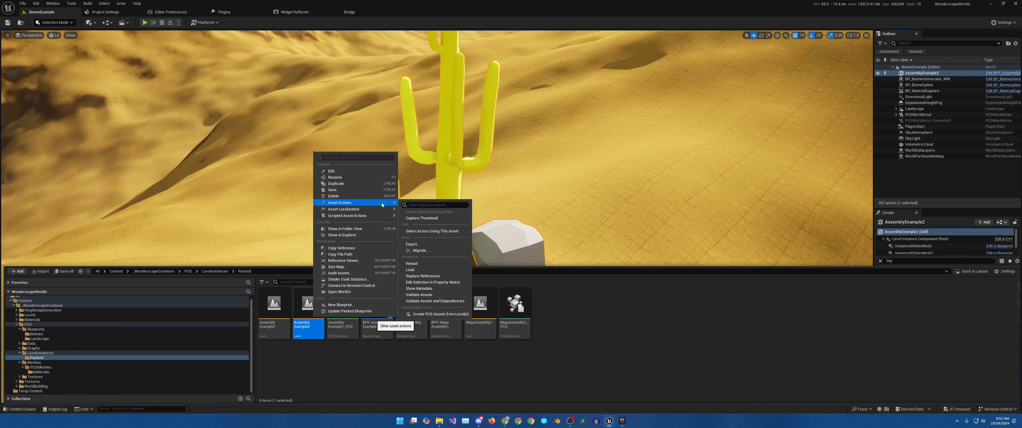
pyautogui.click(437, 314)
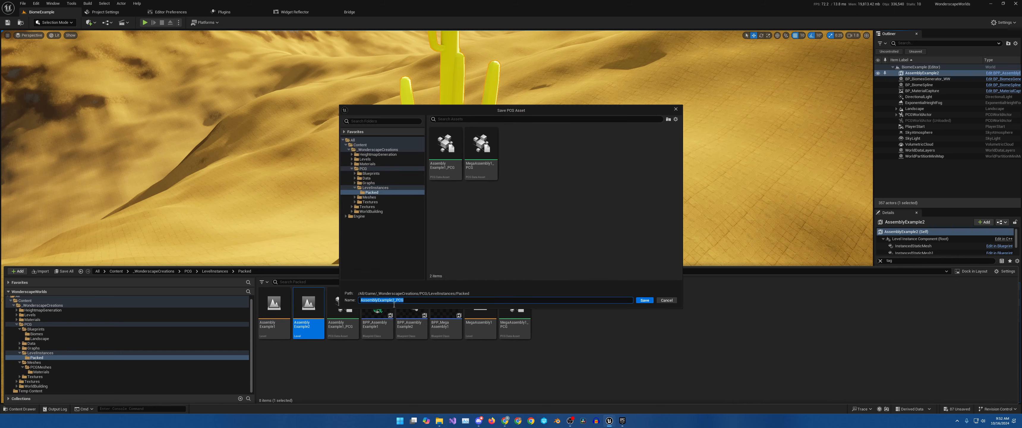
pyautogui.click(645, 300)
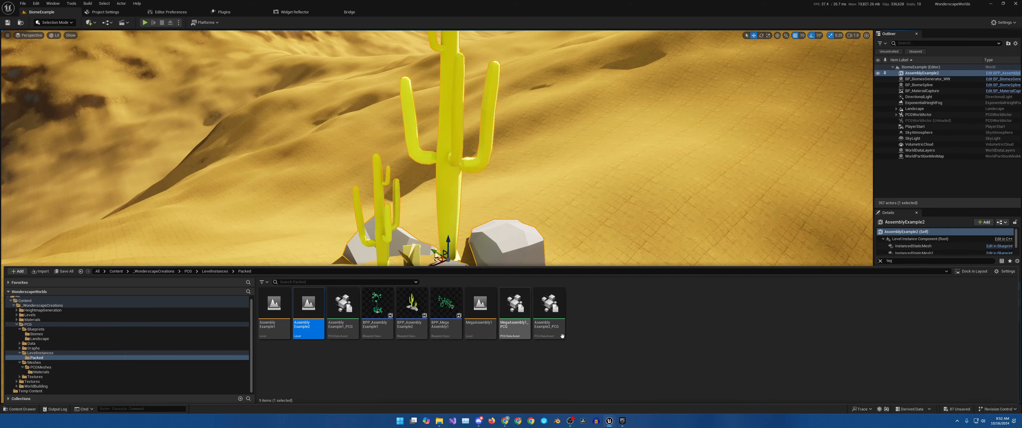
pyautogui.moveTo(561, 235)
pyautogui.mouseDown(button='right')
pyautogui.moveTo(578, 254)
pyautogui.moveTo(573, 240)
pyautogui.moveTo(547, 234)
pyautogui.moveTo(561, 235)
pyautogui.mouseUp(button='right')
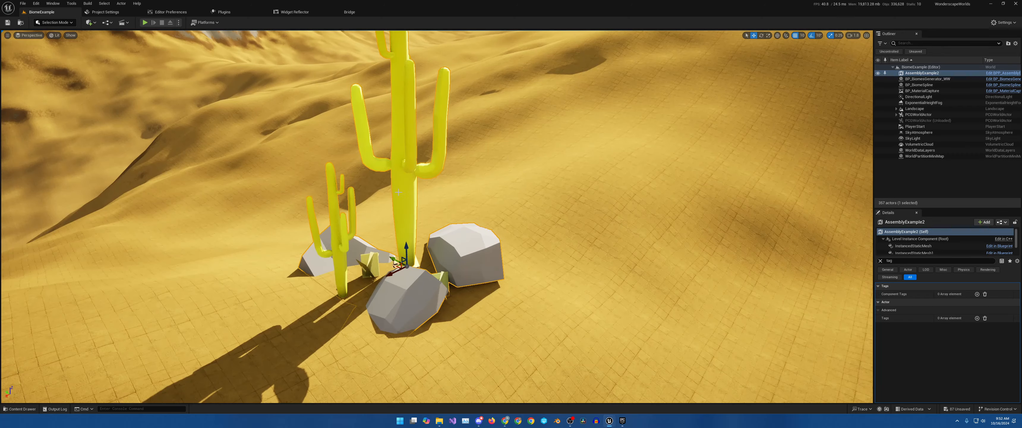
pyautogui.moveTo(467, 251); pyautogui.dragTo(454, 259, button='right')
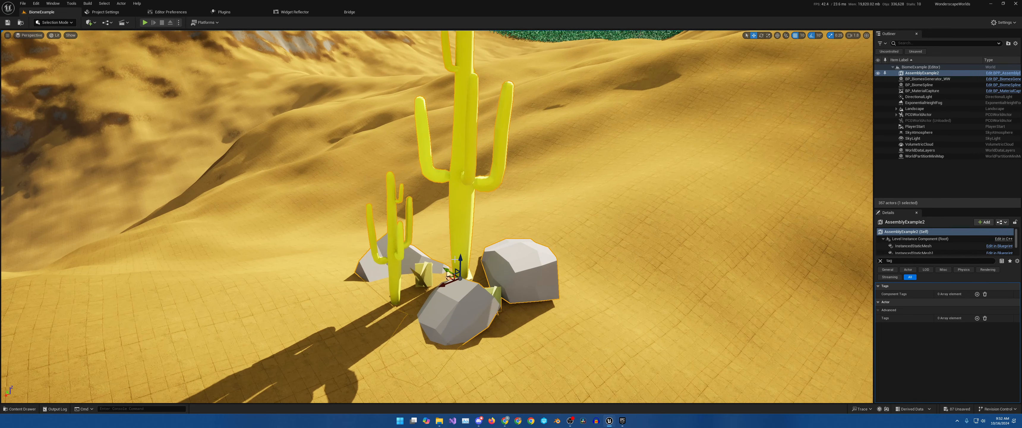
# - Open the AssemblyExample2 packed level actor for in-place editing, exit the edit without changes, and save the BiomeExample level
pyautogui.doubleClick(471, 247)
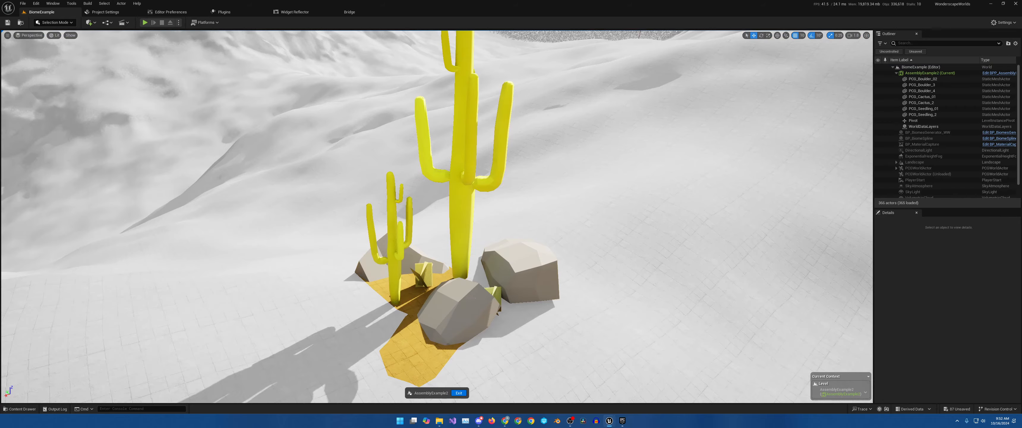
pyautogui.moveTo(472, 262); pyautogui.dragTo(476, 263, button='right')
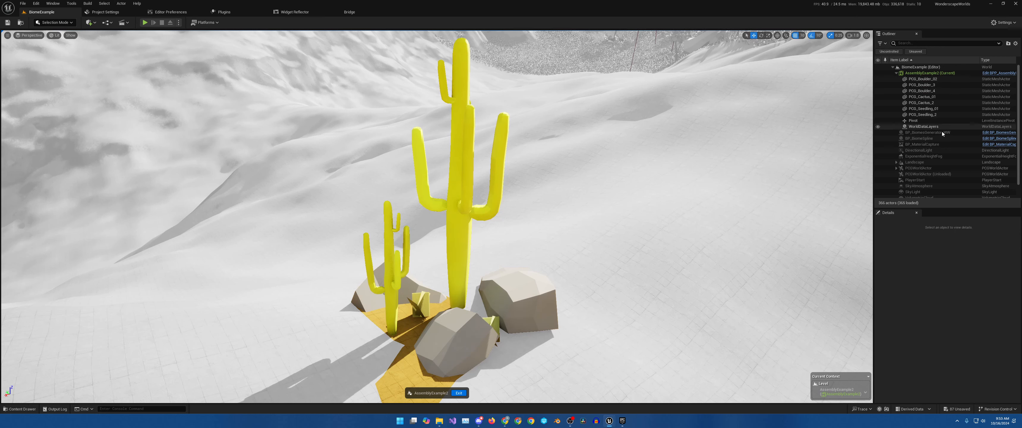
pyautogui.click(458, 393)
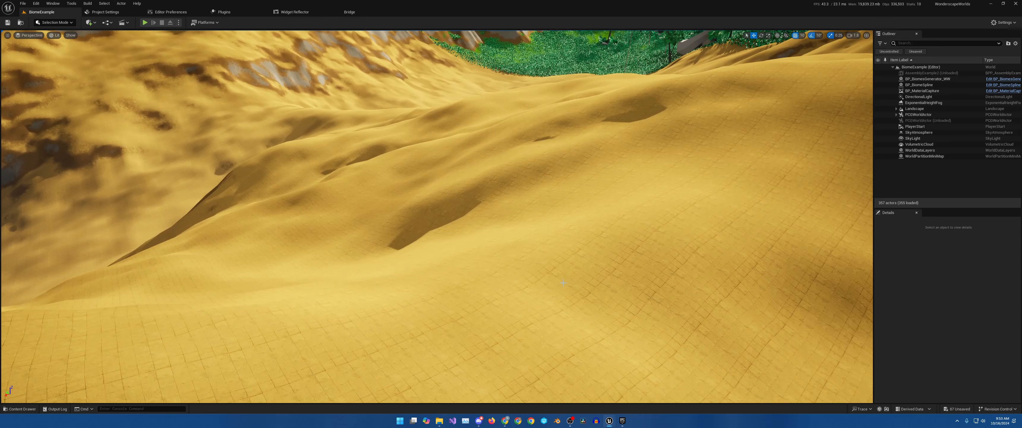
pyautogui.hotkey('ctrl', 's')
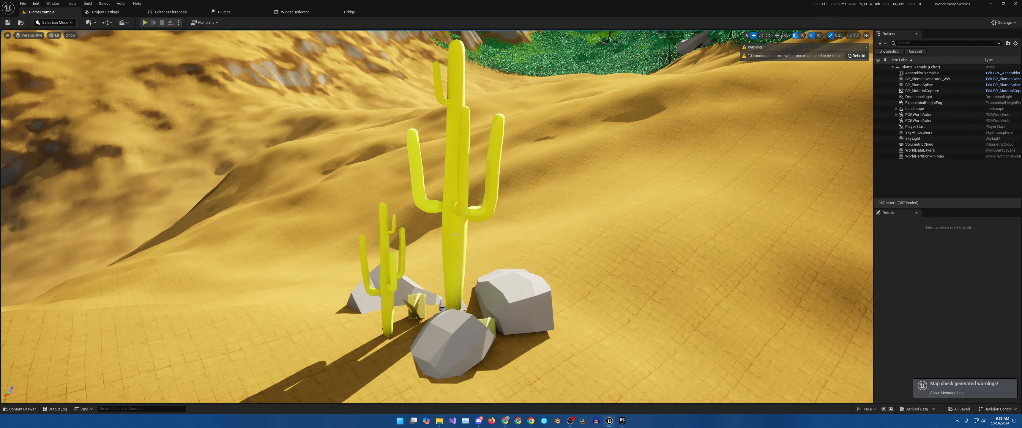
# - Examine the asset actions offered for AssemblyExample1_PCG in the Packed folder, including the option to update PCG assets
pyautogui.click(467, 254)
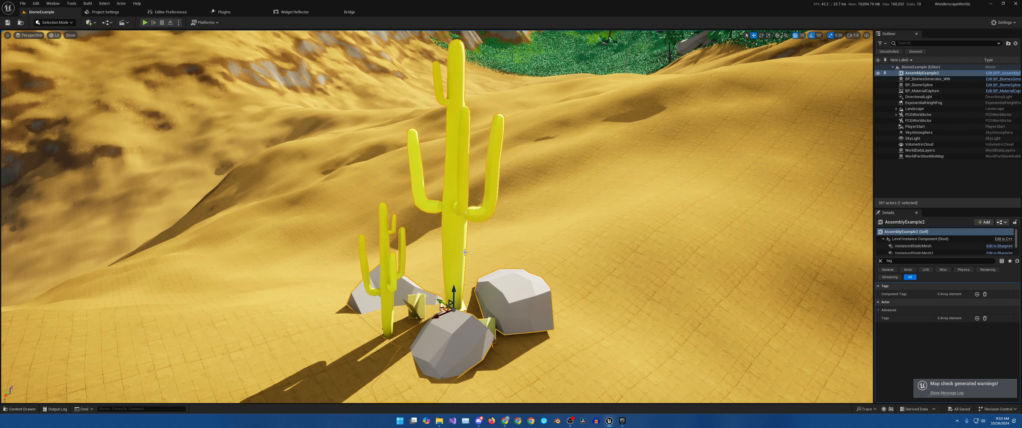
pyautogui.click(20, 408)
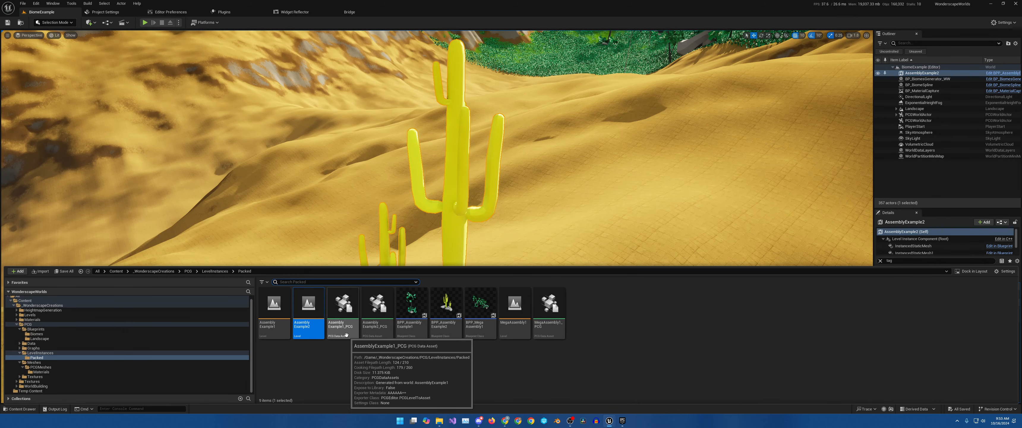
pyautogui.rightClick(355, 306)
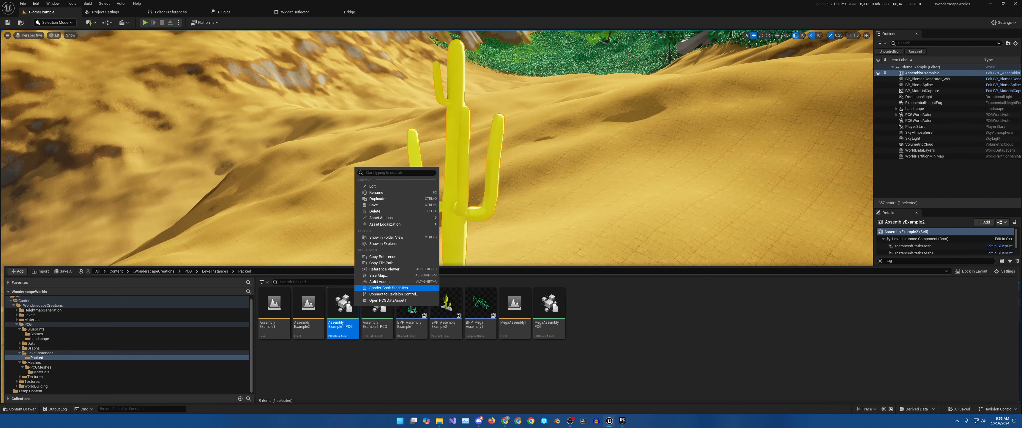
pyautogui.moveTo(400, 224)
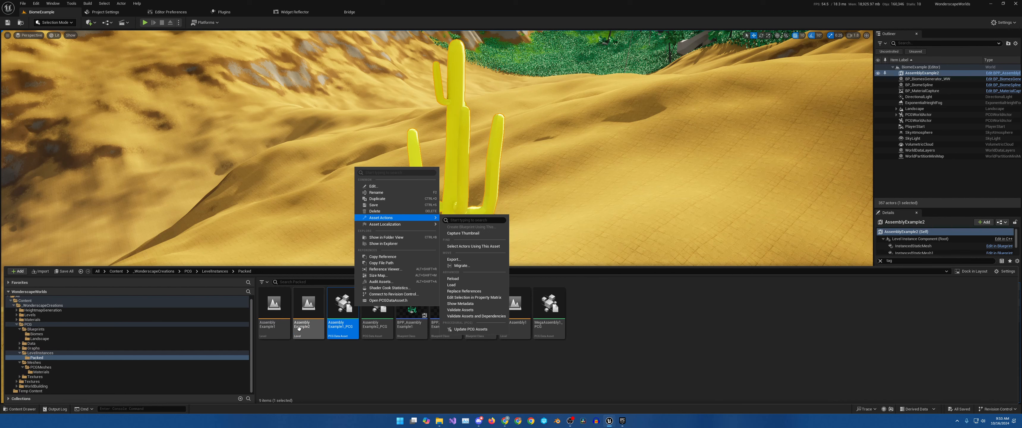
pyautogui.click(414, 362)
pyautogui.rightClick(414, 363)
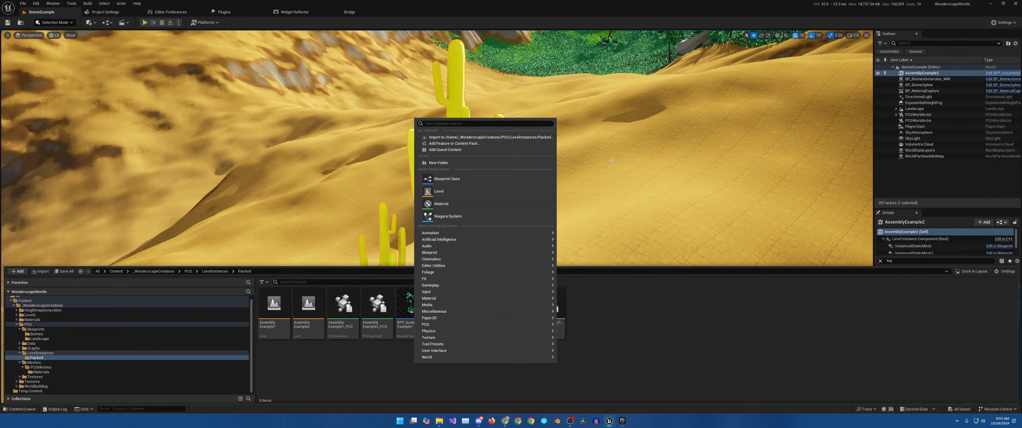
pyautogui.moveTo(587, 198); pyautogui.dragTo(666, 156, button='right')
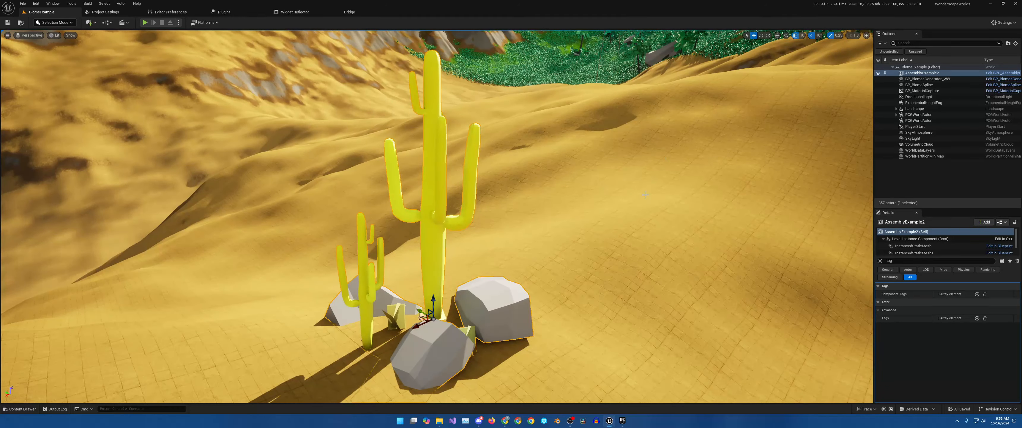
pyautogui.moveTo(644, 194); pyautogui.dragTo(605, 147, button='right')
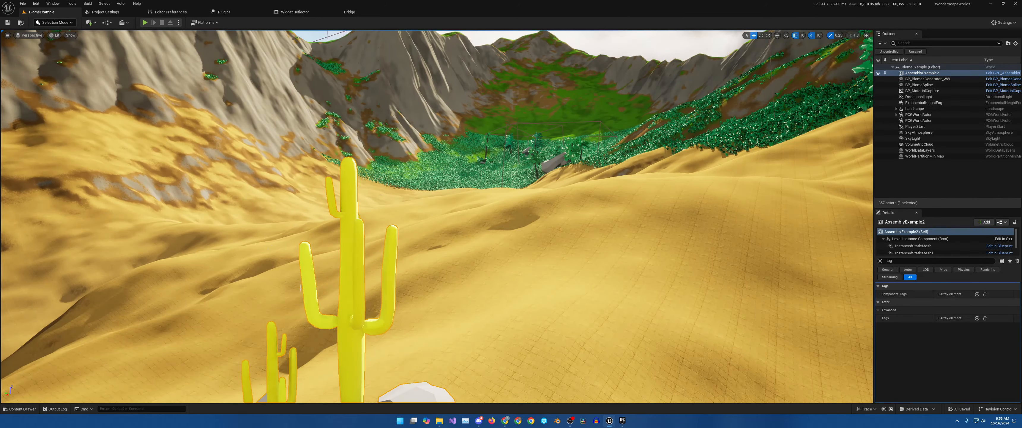